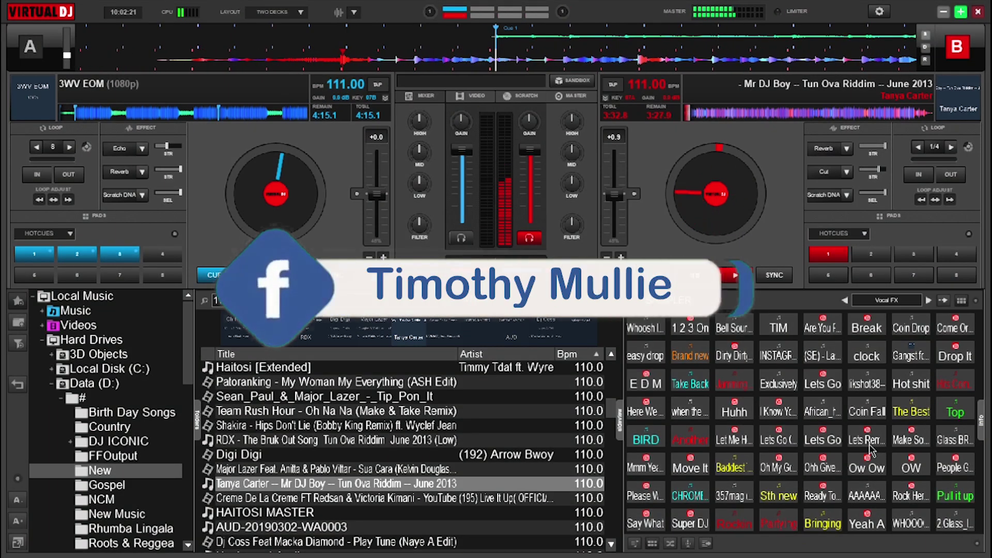
# Step: Trigger sampler pad 4 and briefly engage the Reverb and Scratch DNA effects on deck B
pyautogui.click(823, 329)
pyautogui.click(825, 149)
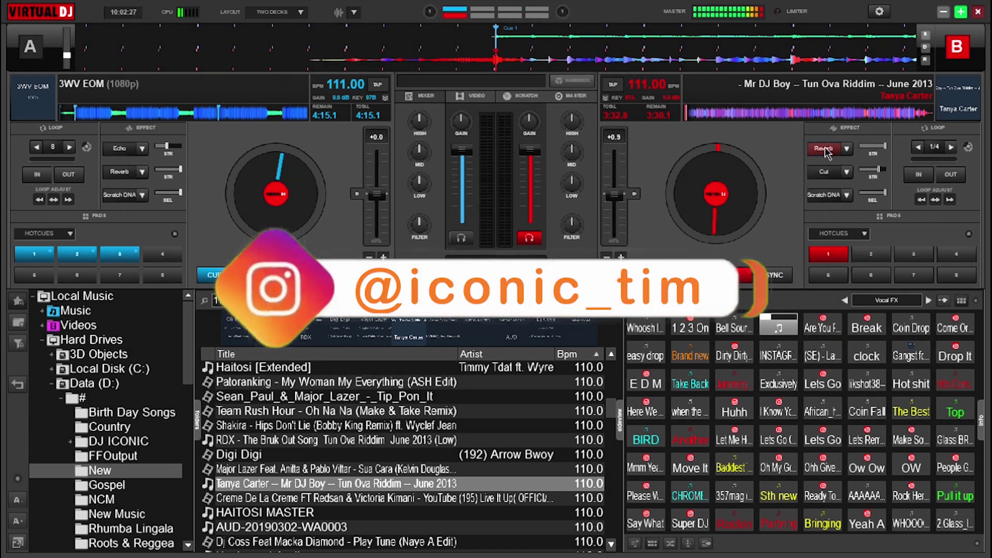
pyautogui.click(825, 150)
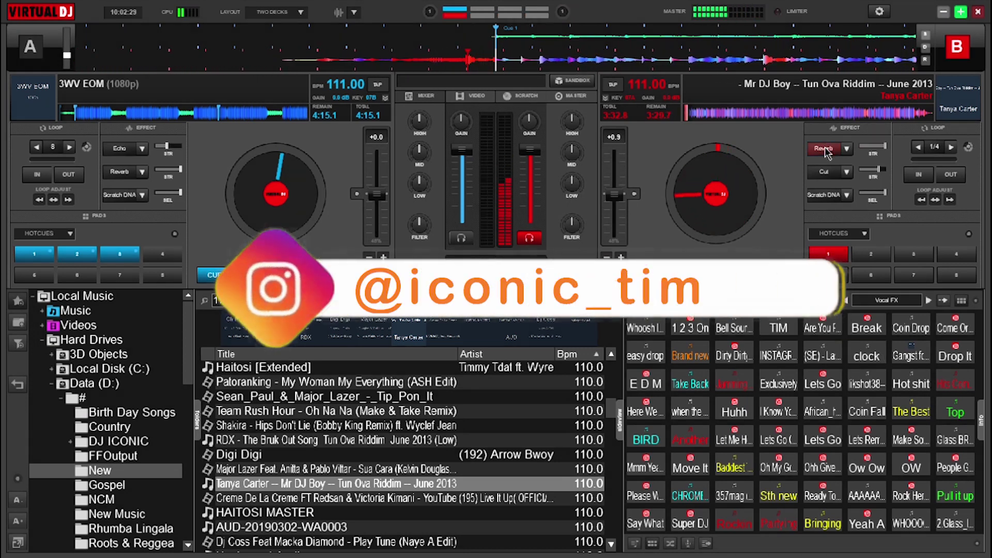
pyautogui.click(827, 196)
pyautogui.click(828, 196)
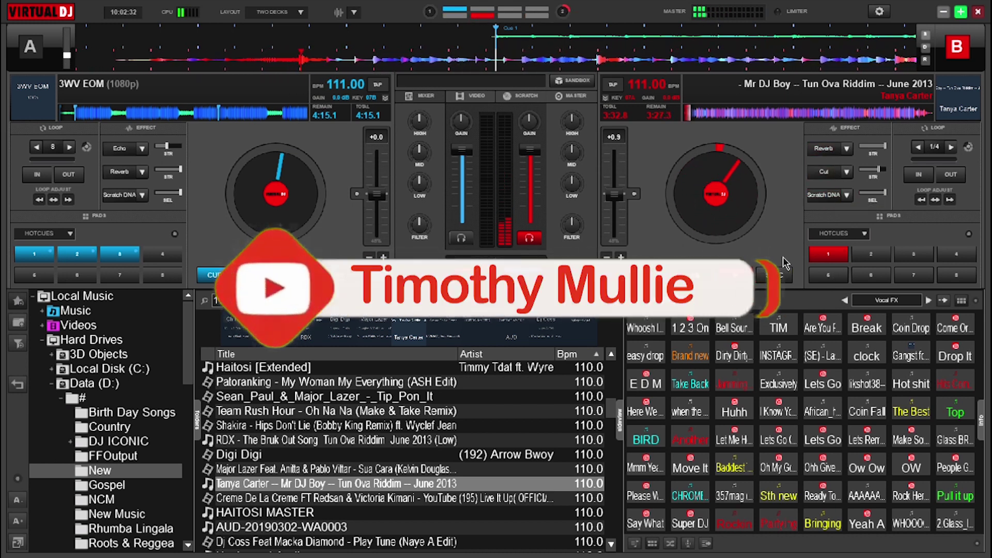
# Step: Trigger the "Bell Sour..." sample and briefly engage the Cut effect on deck B
pyautogui.click(734, 328)
pyautogui.click(827, 174)
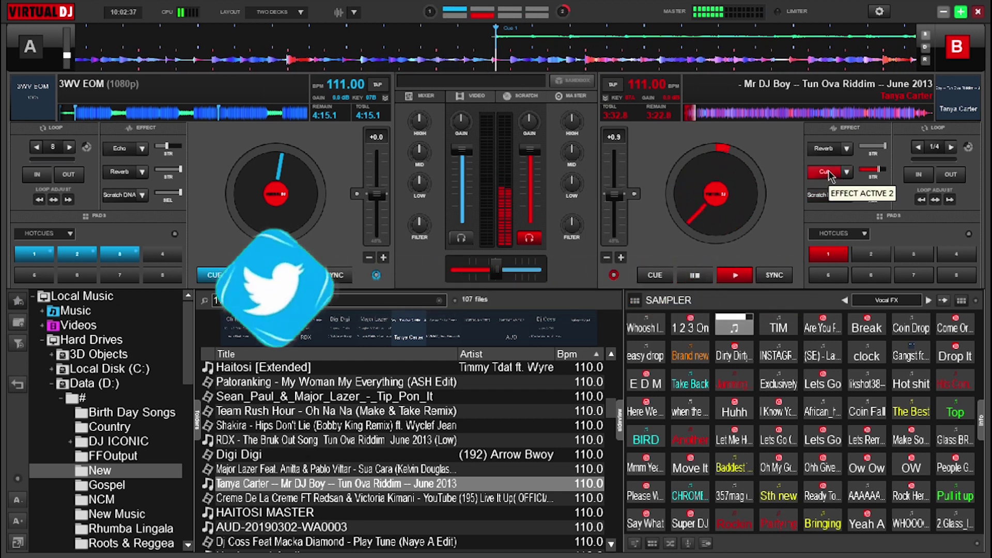
pyautogui.click(827, 172)
pyautogui.click(827, 174)
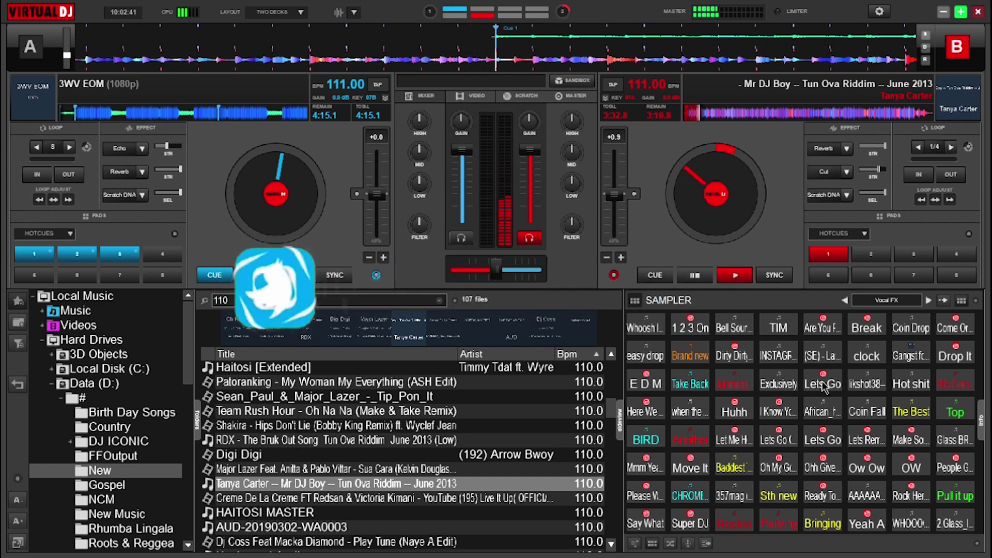
# Step: Trigger the "ikshot38...", "(SE) - La..." and "Coin Drop" samples over the track playing on deck B
pyautogui.click(863, 384)
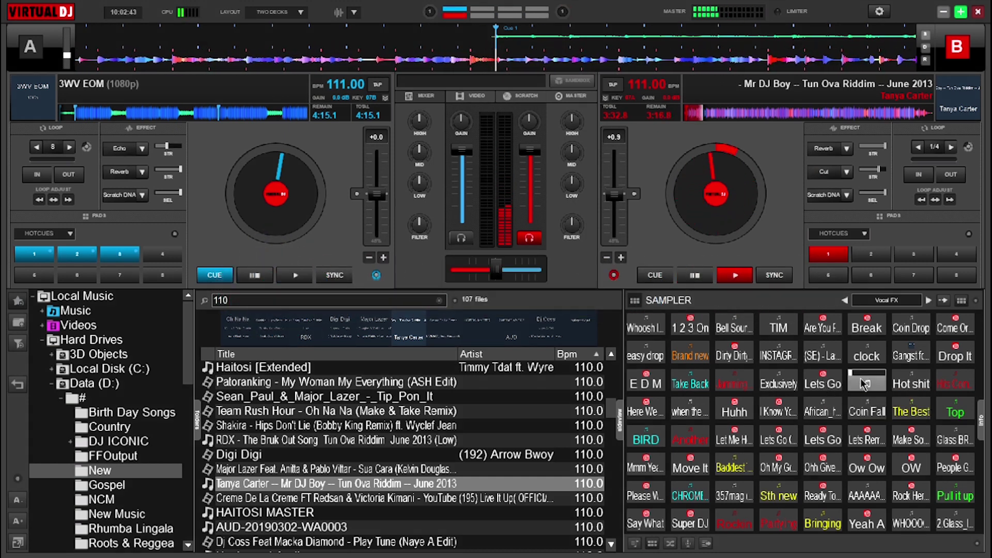
pyautogui.click(830, 355)
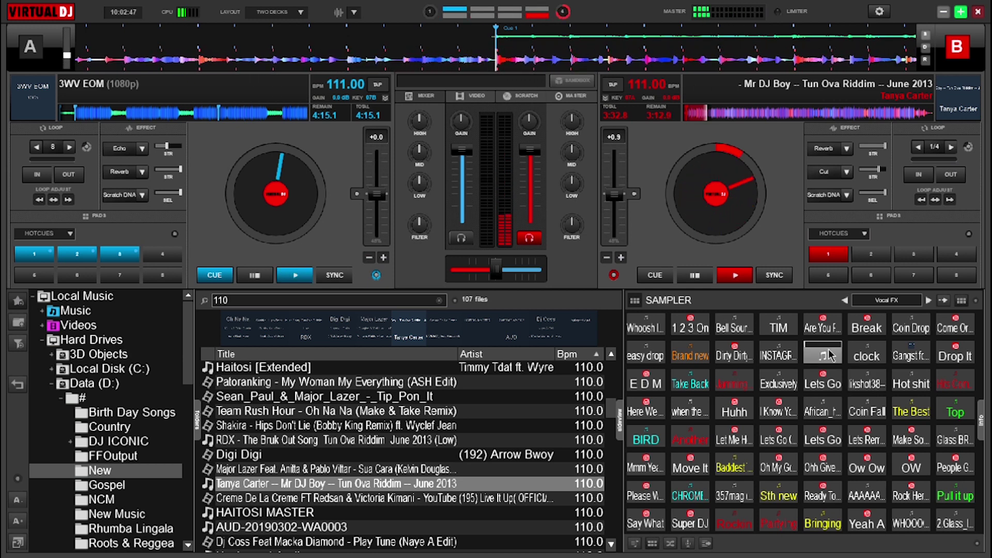
pyautogui.click(905, 333)
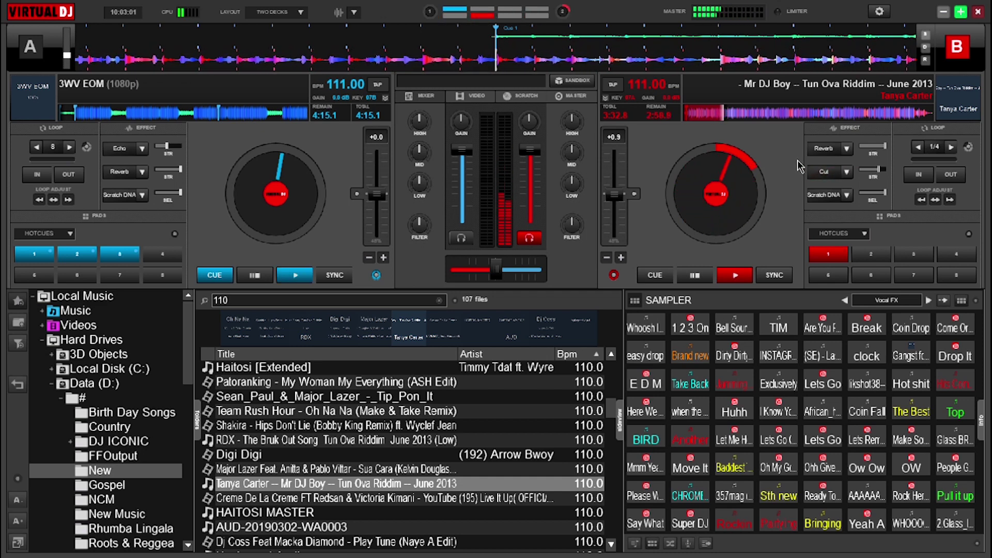
# Step: Replay the Tun Ova Riddim track on deck B from its start with Reverb engaged, and switch the Reverb off again
pyautogui.press('space')
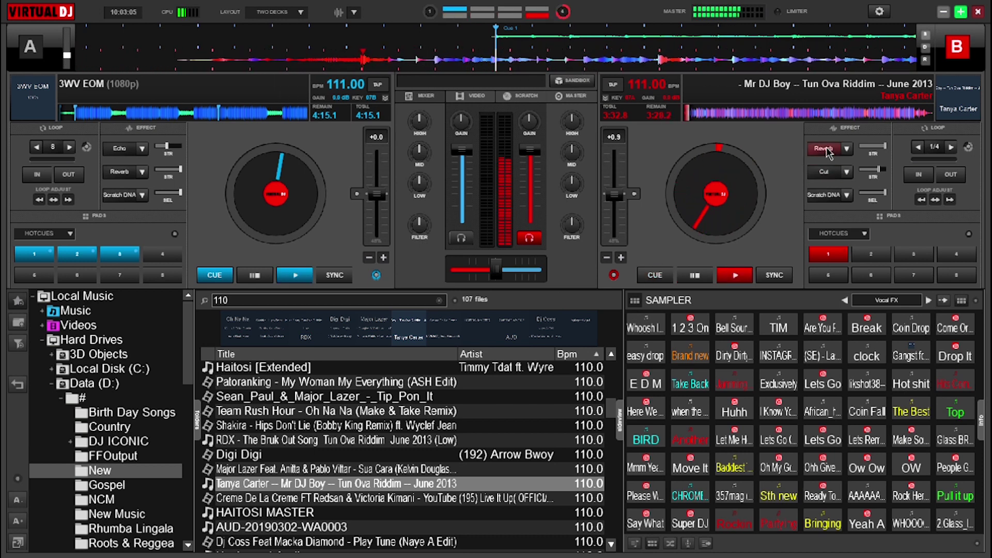
pyautogui.press('space')
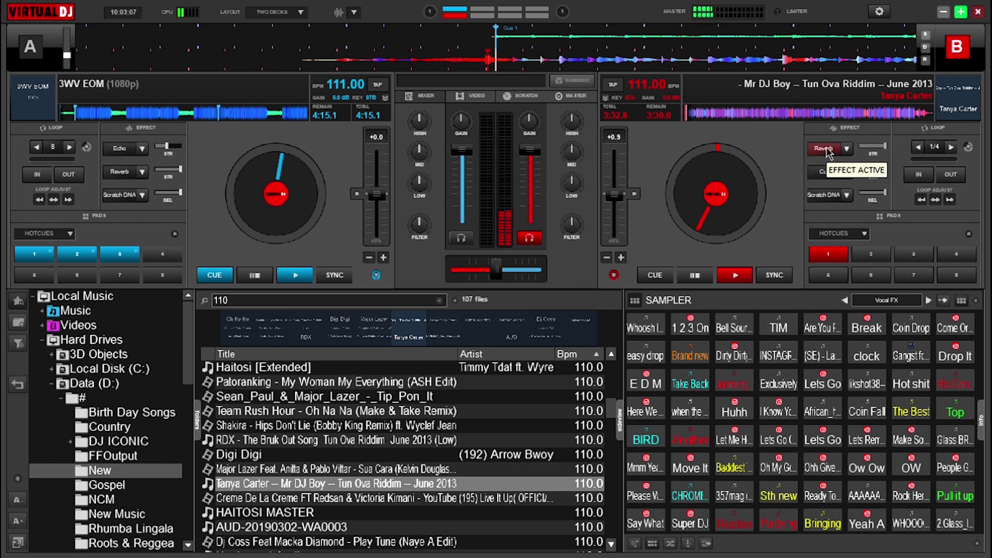
pyautogui.click(825, 149)
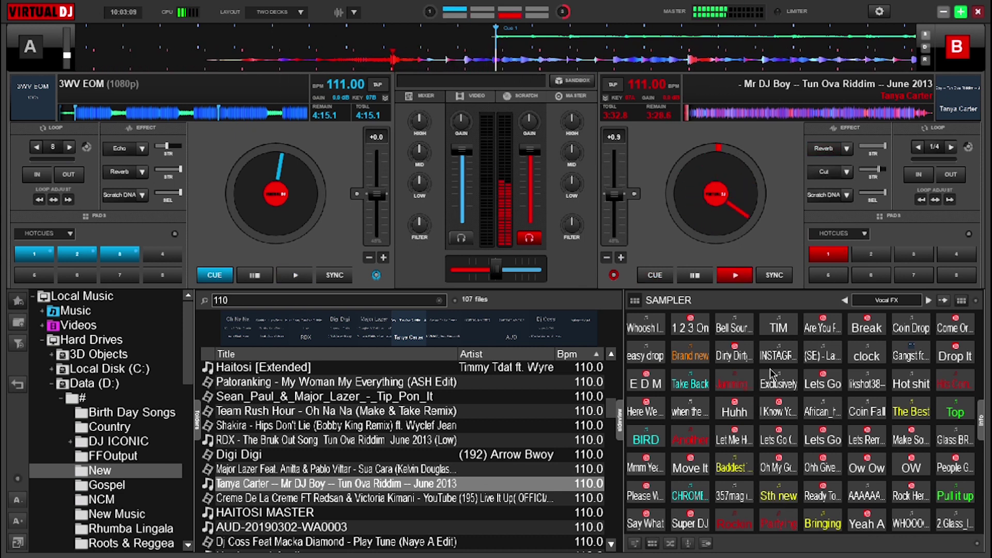
# Step: Trigger the "INSTAGR...", "clock", "Coin Fall", "Whoosh" and "Bell Sour..." samples over deck B's track
pyautogui.click(779, 354)
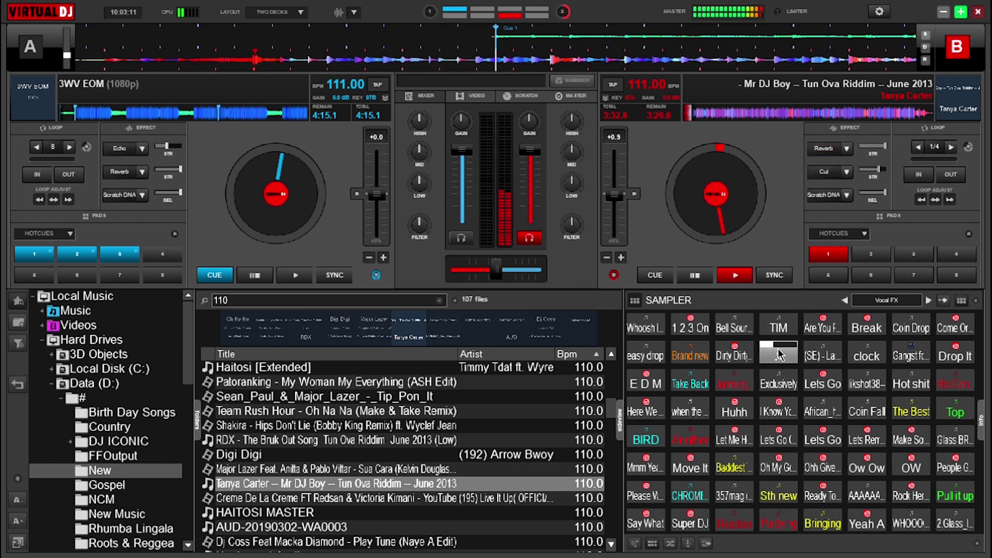
pyautogui.click(864, 354)
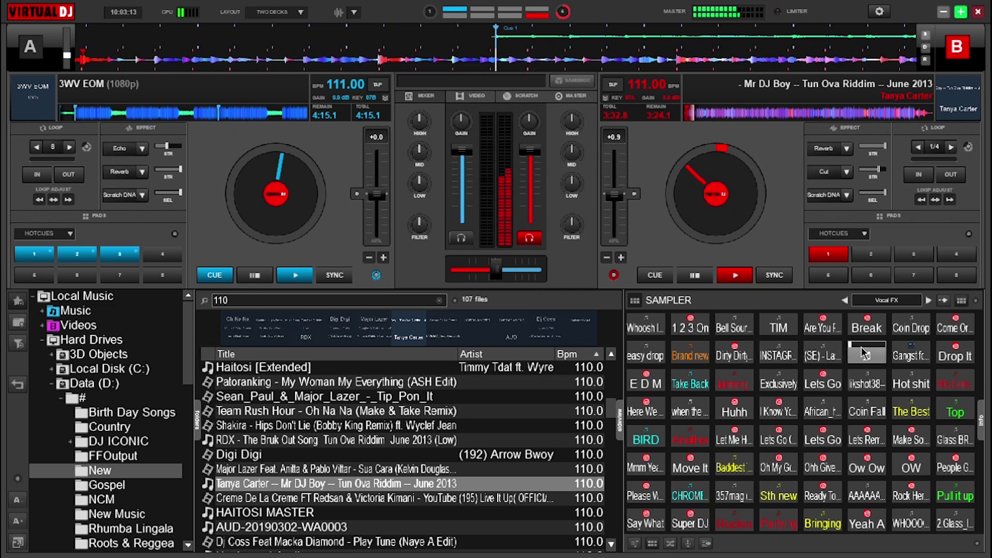
pyautogui.click(867, 407)
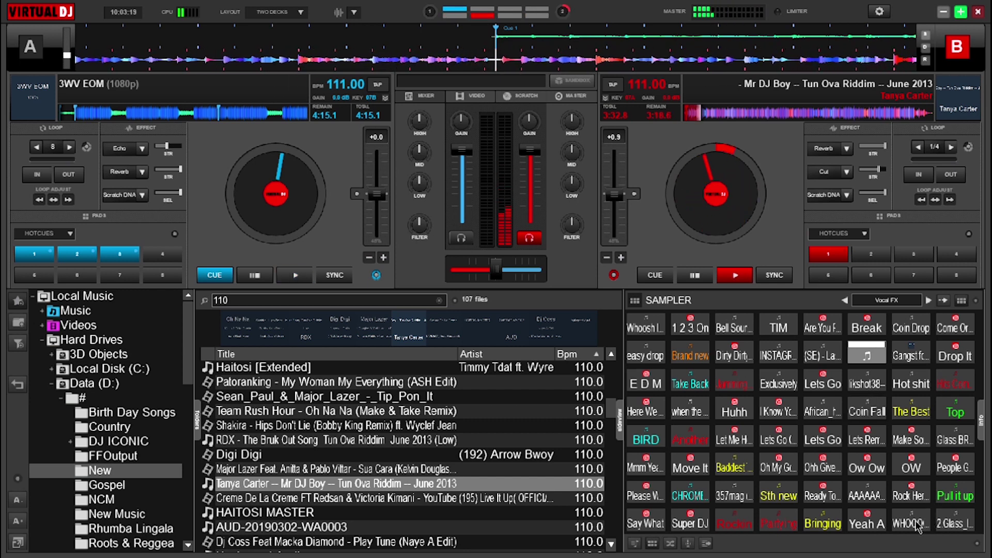
pyautogui.click(652, 326)
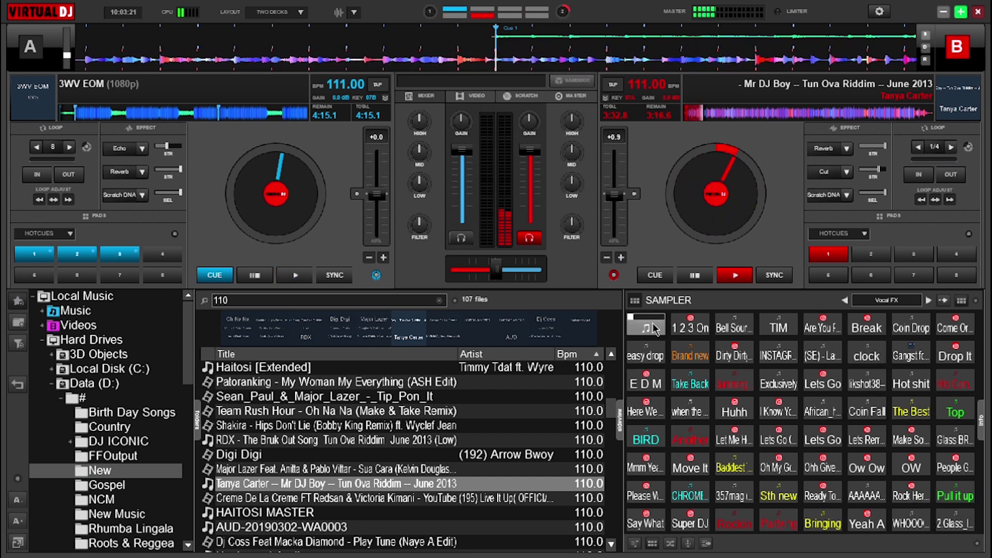
pyautogui.click(731, 327)
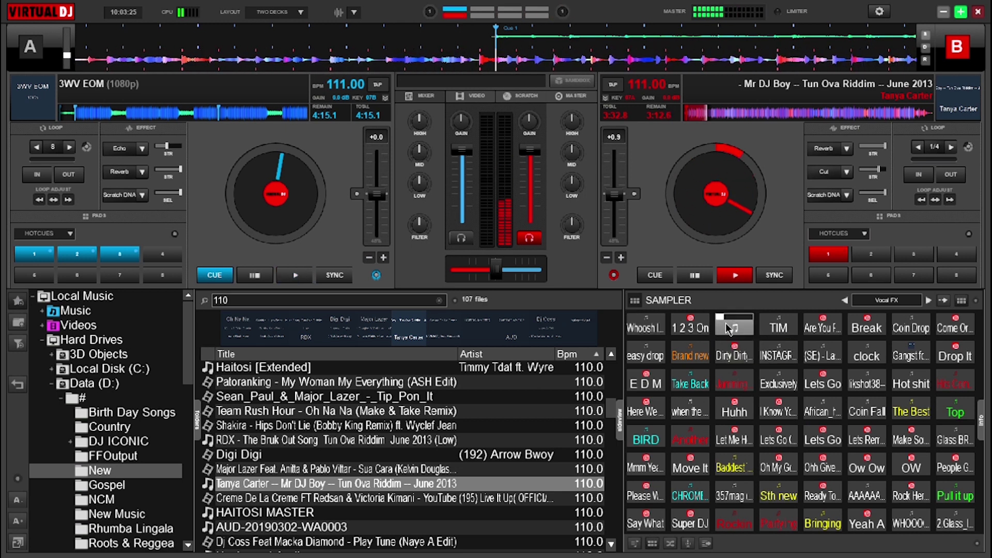
# Step: Transition to Digi Digi (Nayeven Refix) on deck A, cutting deck B's low EQ before stopping deck B
pyautogui.doubleClick(271, 454)
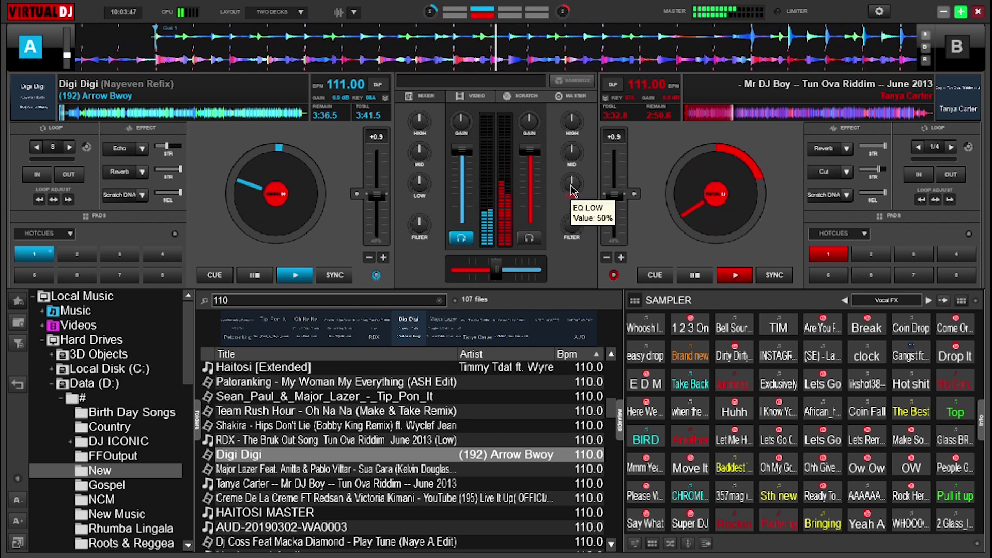
pyautogui.moveTo(572, 190); pyautogui.dragTo(588, 220)
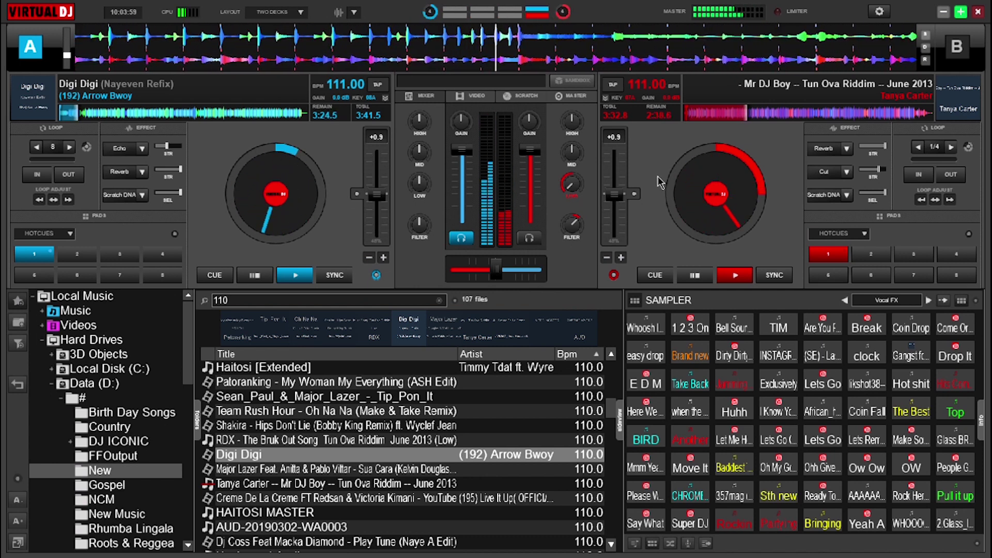
pyautogui.press('space')
# Step: Trigger sampler pad 4 and the "Huhh", "Exclusively", "African_h..." and "2 Glass_I..." samples over Digi Digi
pyautogui.press('F4')
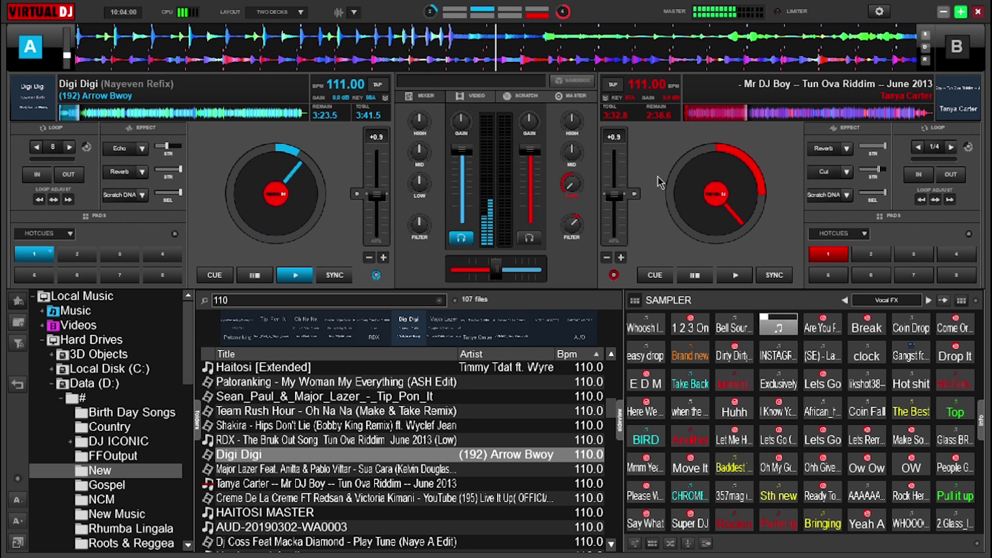
pyautogui.click(733, 414)
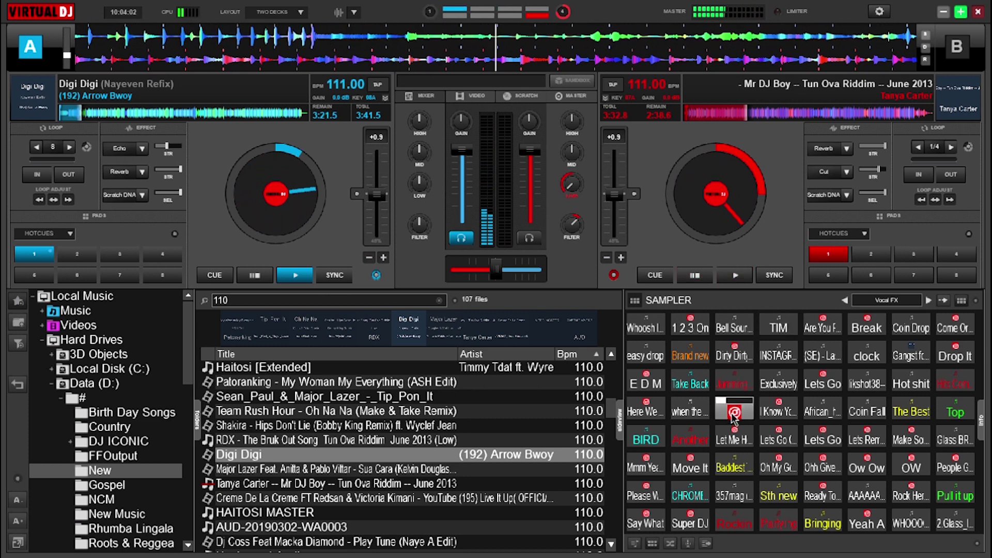
pyautogui.click(780, 382)
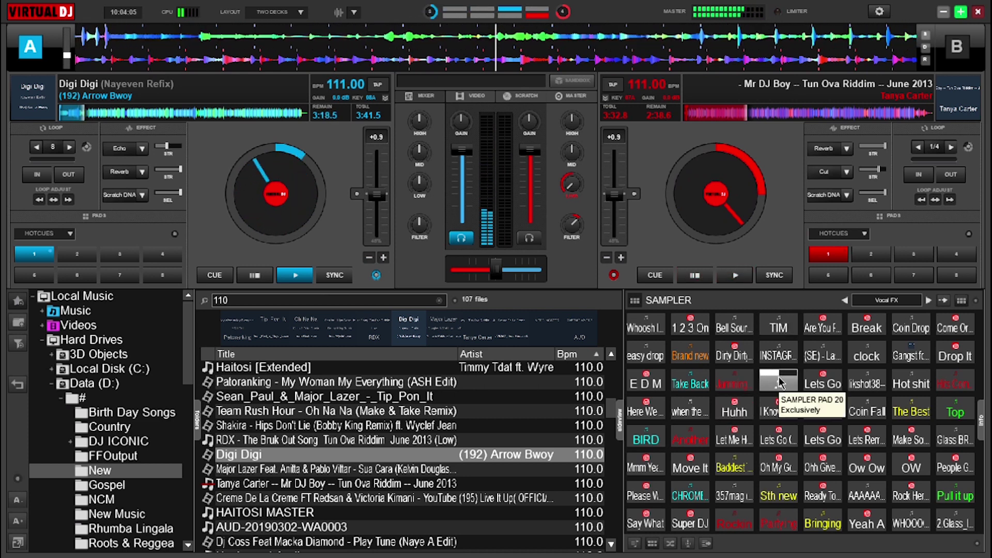
pyautogui.click(822, 411)
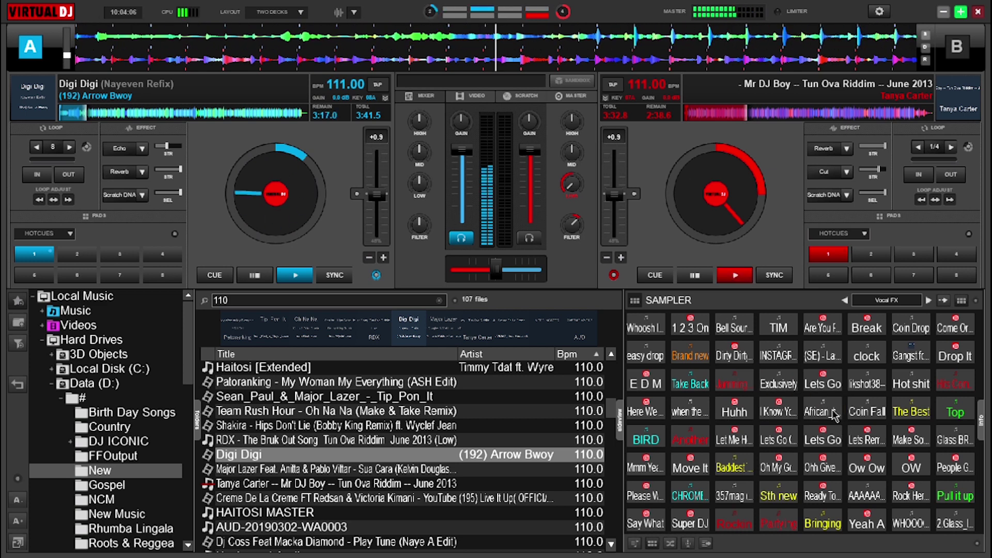
pyautogui.click(962, 527)
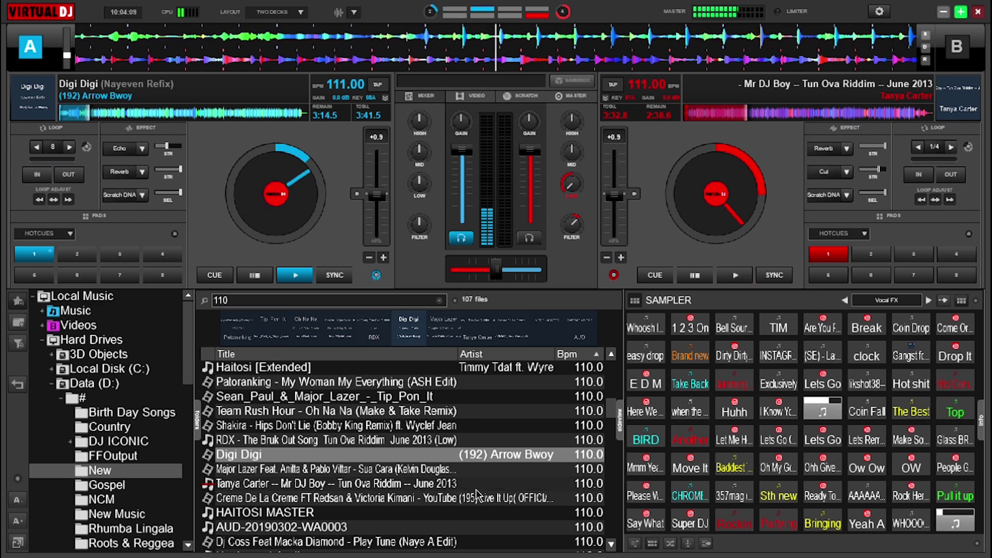
# Step: Load Major Lazer's Sua Cara (Kelvin Douglas & Yuri Lorenzo Remix) onto deck B and preview its start
pyautogui.doubleClick(396, 471)
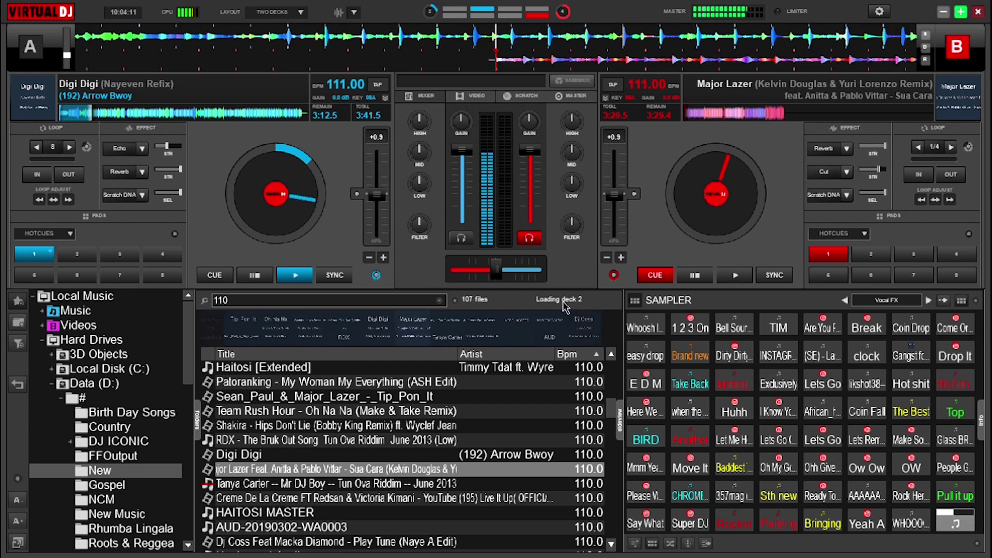
pyautogui.press('space')
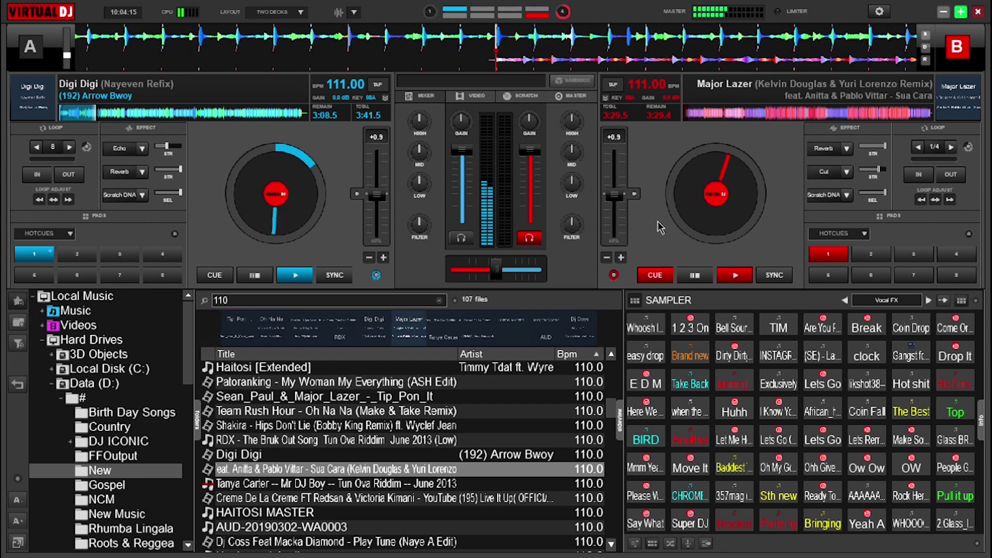
pyautogui.press('space')
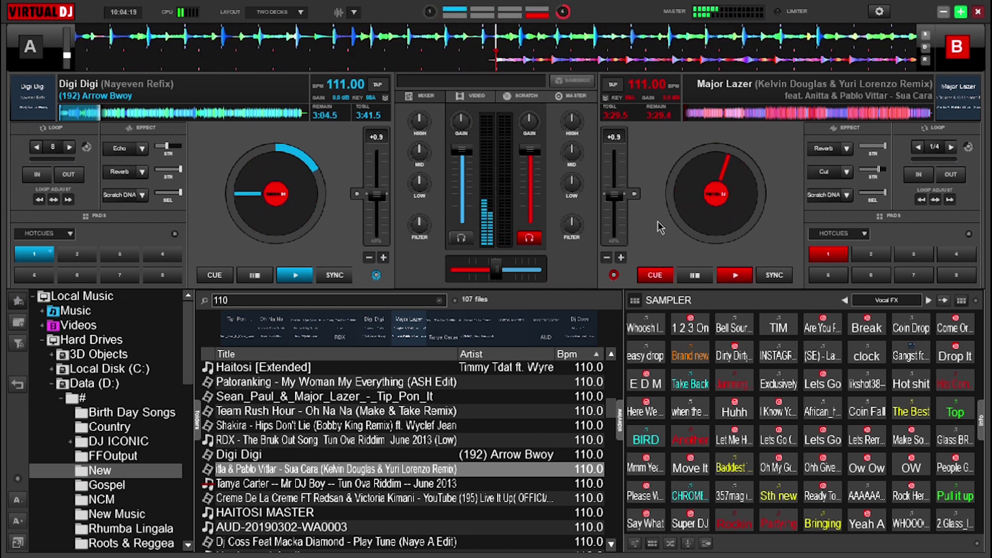
# Step: Trigger the "BIRD", "357mag" and "CHROM..." samples over the track playing on deck A
pyautogui.click(659, 441)
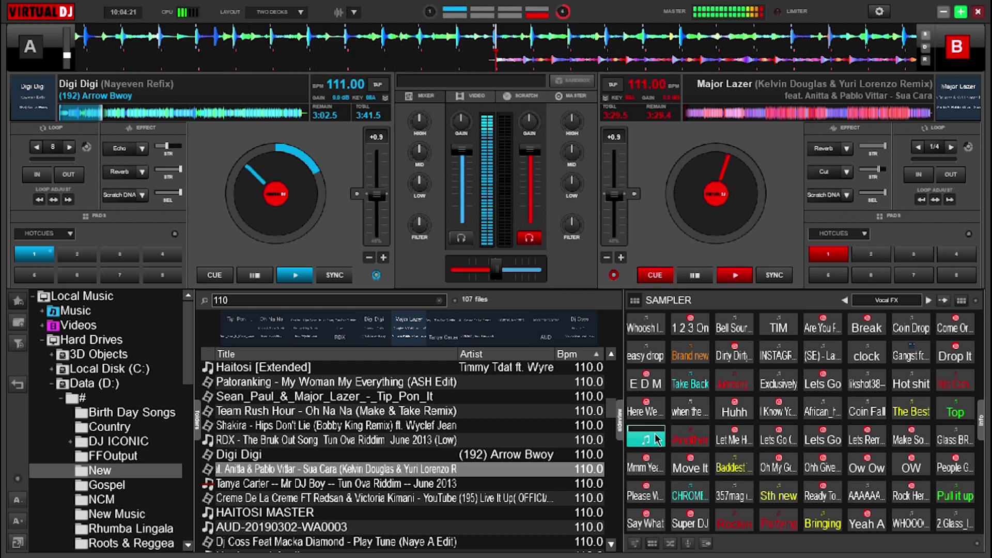
pyautogui.click(732, 495)
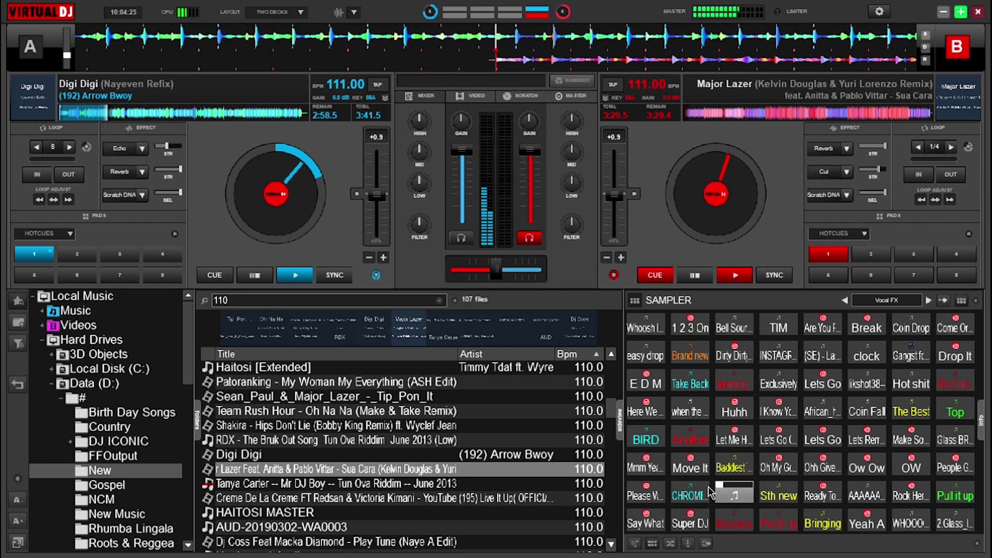
pyautogui.click(700, 488)
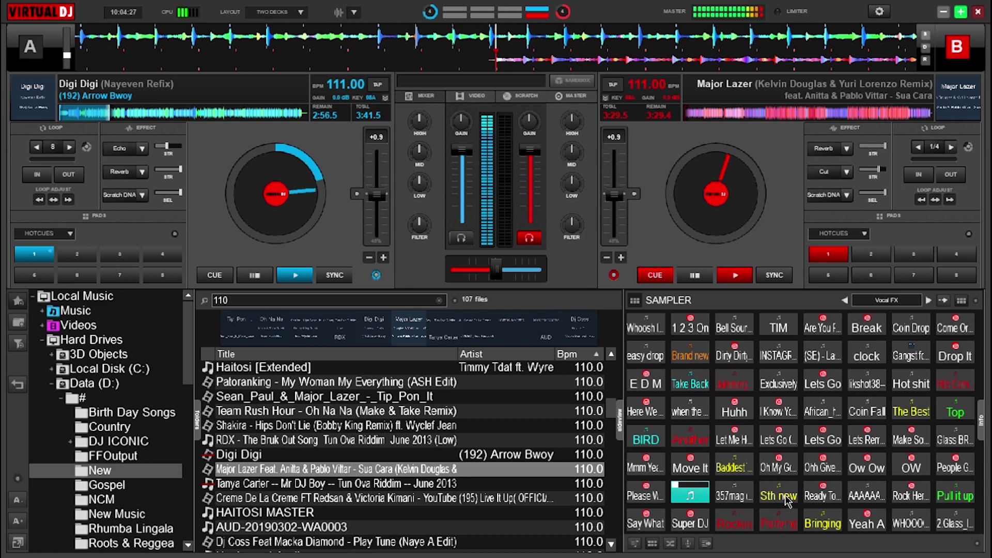
# Step: Choose Patoranking - My Woman My Everything (ASH Edit) from the 110 BPM tracks and load it onto deck B
pyautogui.click(321, 484)
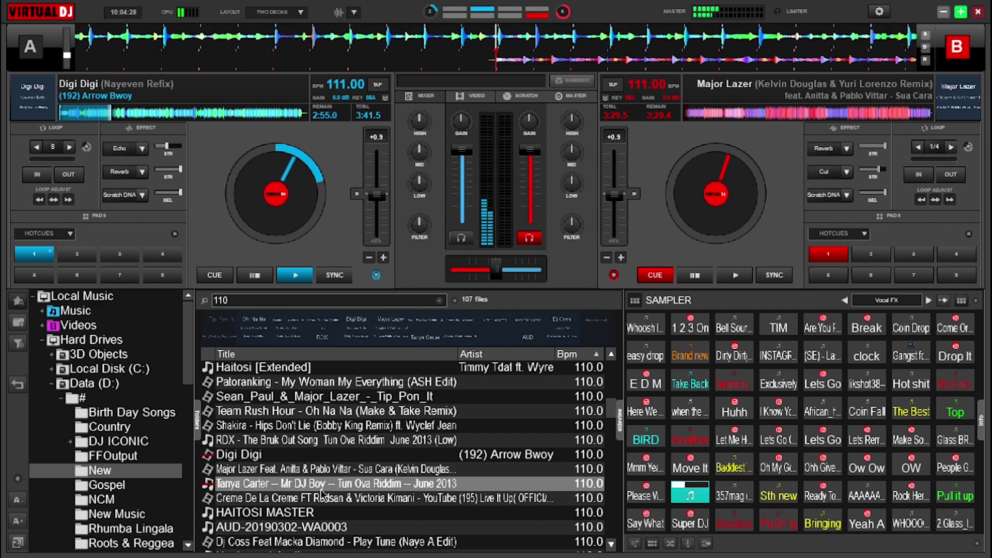
pyautogui.click(288, 498)
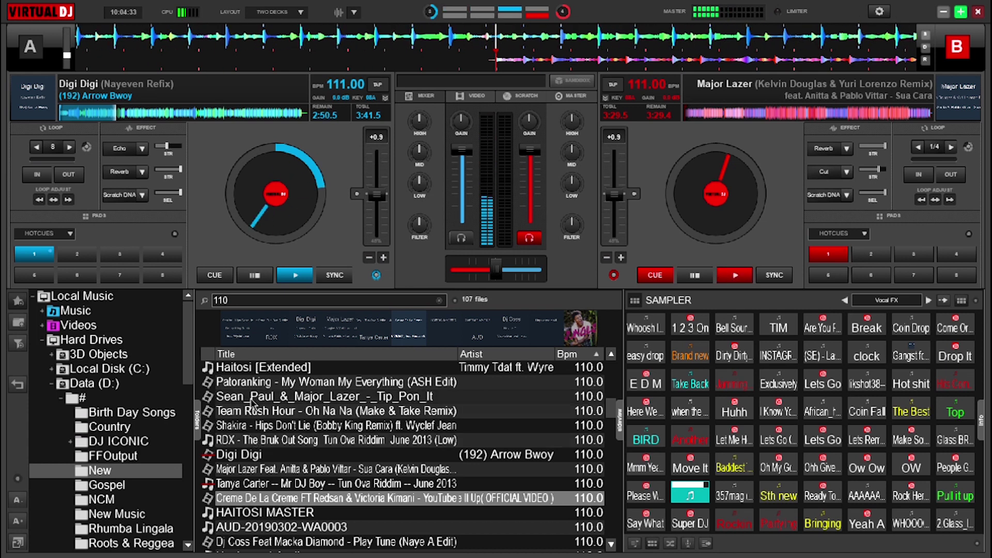
pyautogui.moveTo(257, 386); pyautogui.dragTo(739, 207)
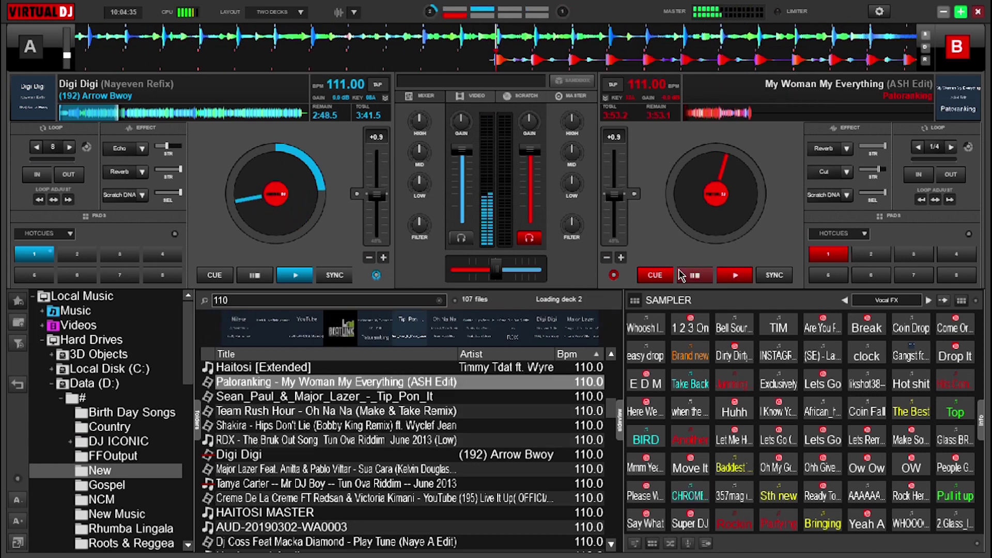
# Step: Start the Patoranking track on deck B in the mix and turn down deck A's low EQ
pyautogui.press('space')
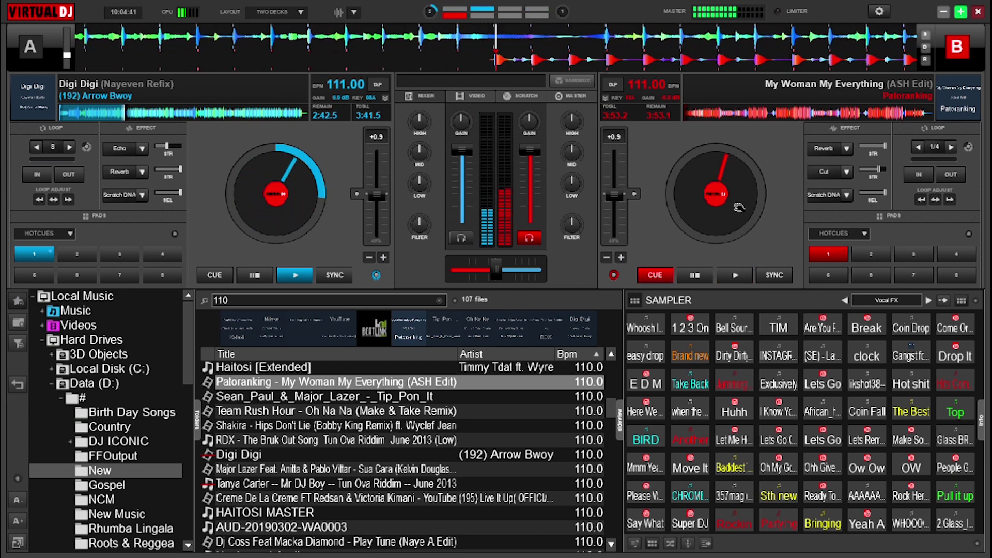
pyautogui.press('space')
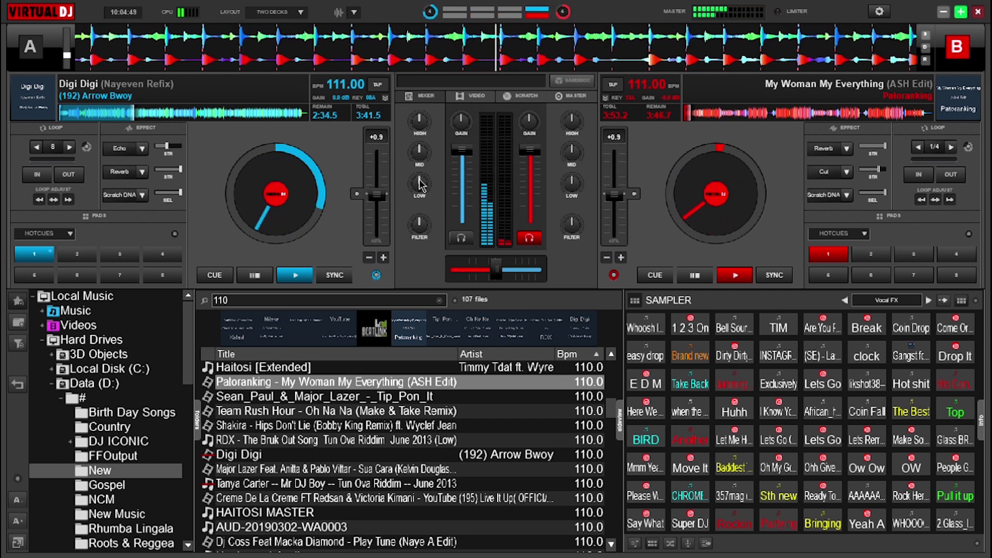
pyautogui.moveTo(421, 187); pyautogui.dragTo(421, 233)
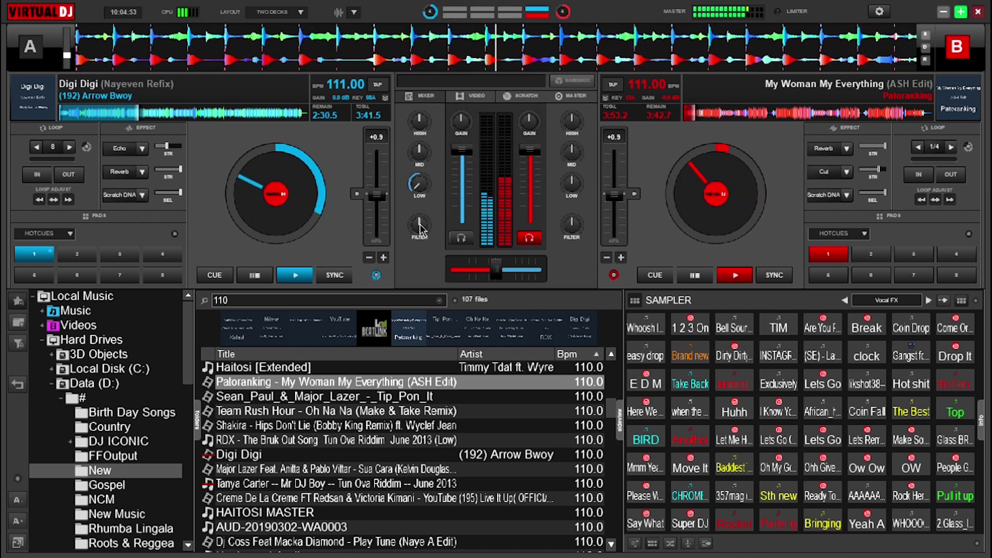
# Step: Adjust deck A's filter and take its Digi Digi track out of the mix
pyautogui.moveTo(420, 224)
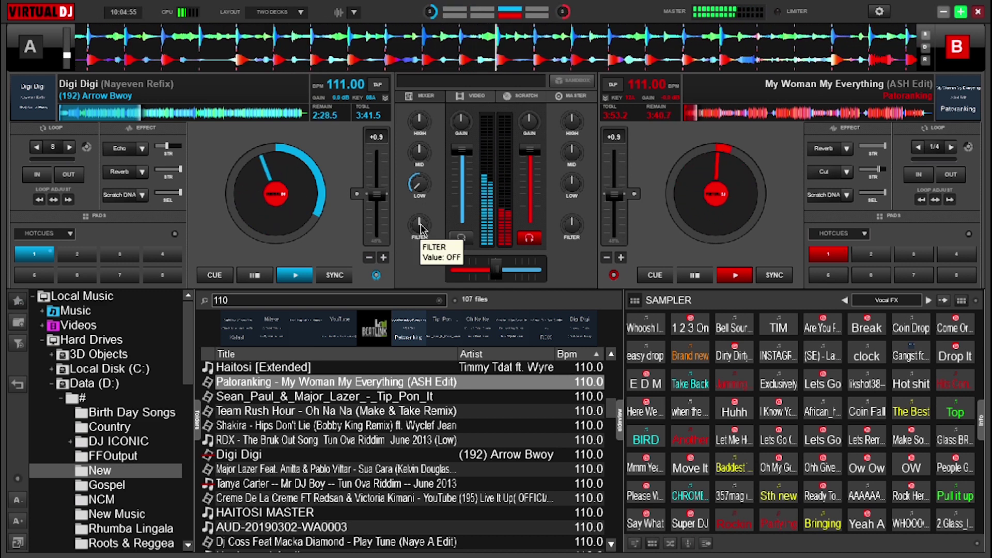
pyautogui.moveTo(420, 225); pyautogui.dragTo(422, 226)
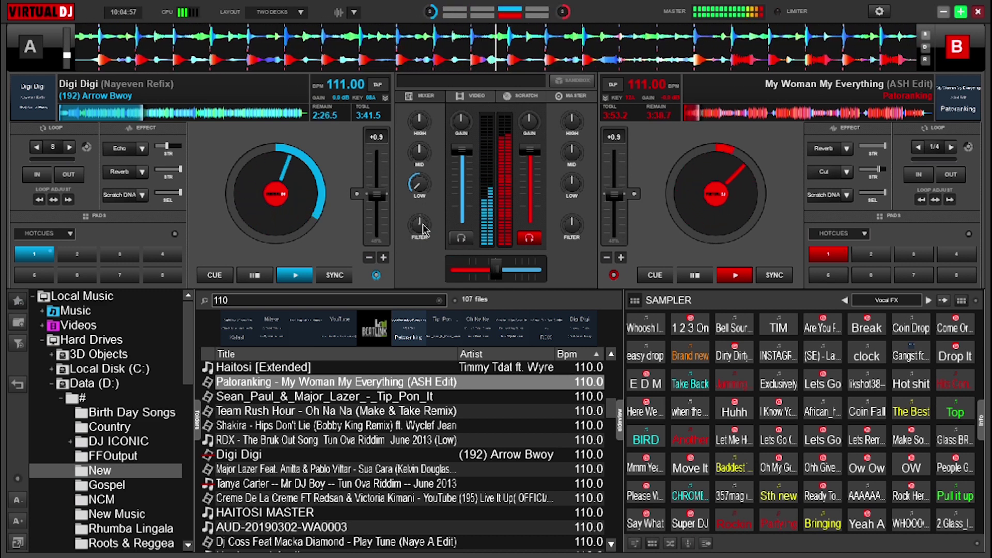
pyautogui.moveTo(423, 226)
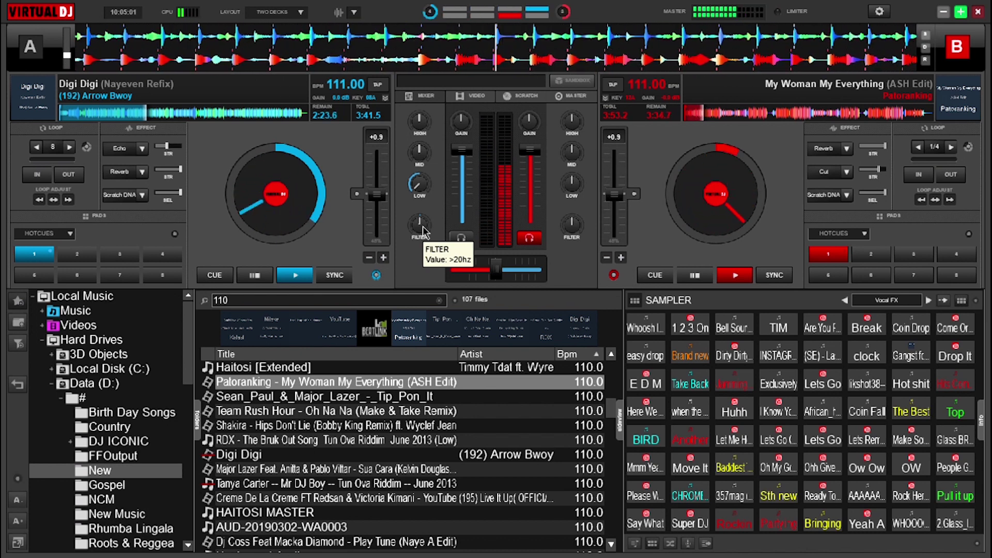
# Step: Trigger the "Huhh", "TIM", "(SE) - La...", "Rock Her...", "OW" and "People G..." samples over the Patoranking track on deck B
pyautogui.click(736, 405)
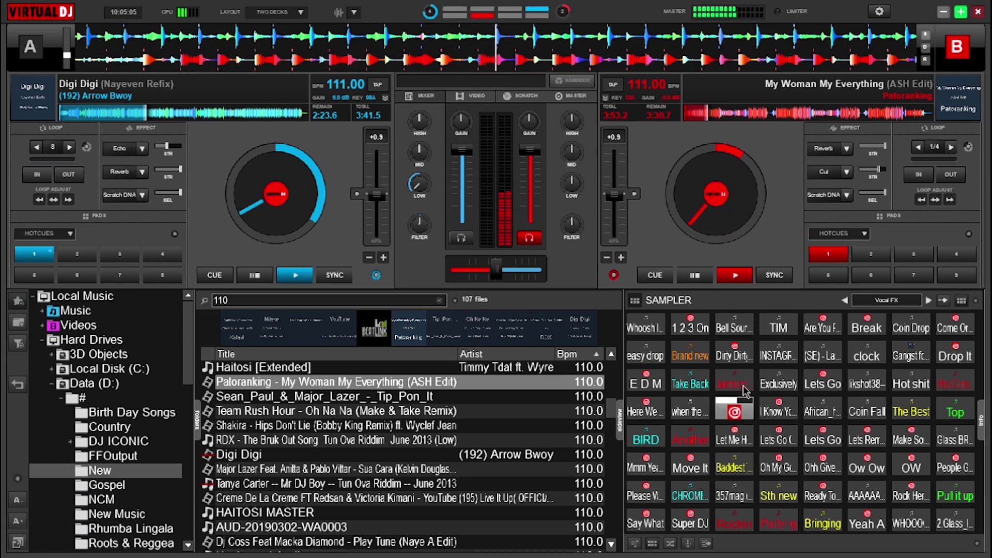
pyautogui.click(778, 329)
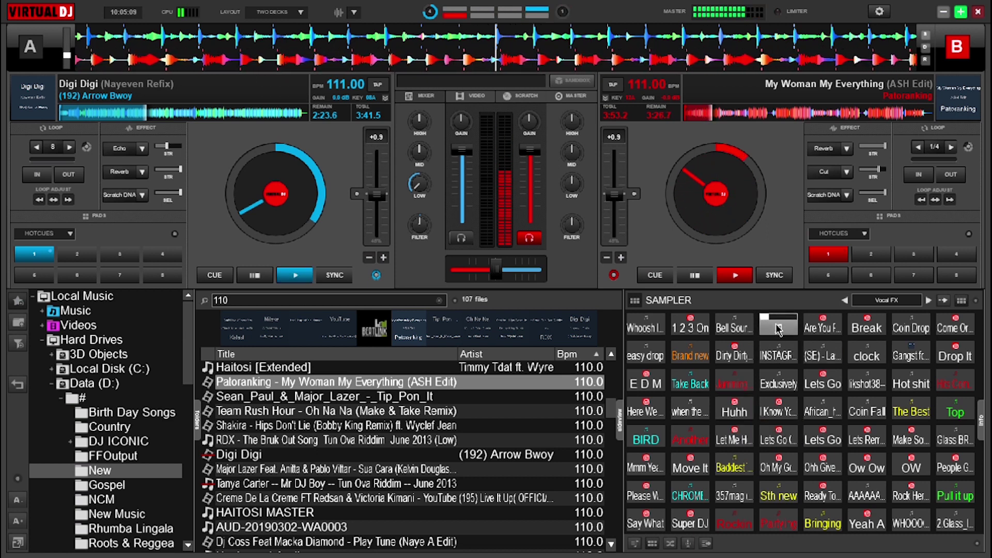
pyautogui.click(826, 357)
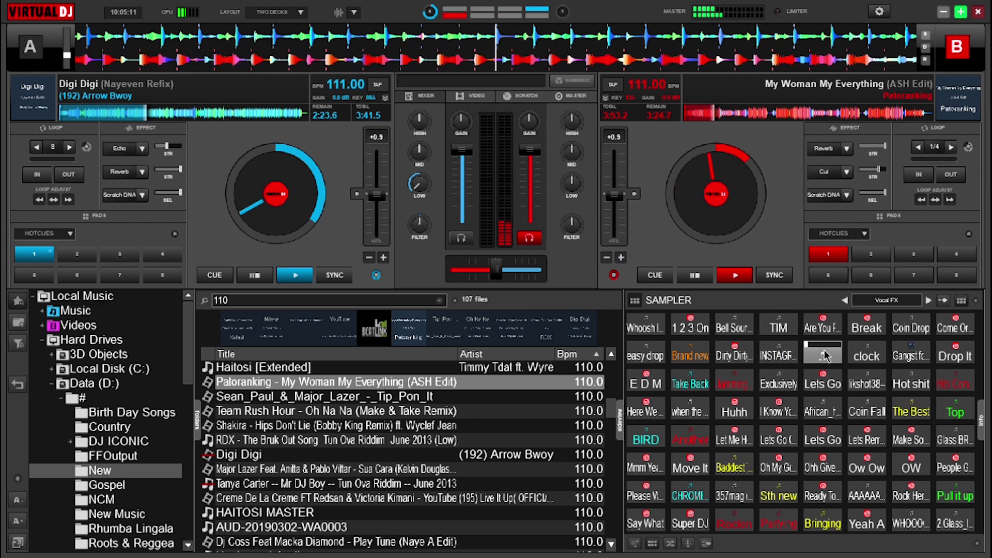
pyautogui.click(912, 496)
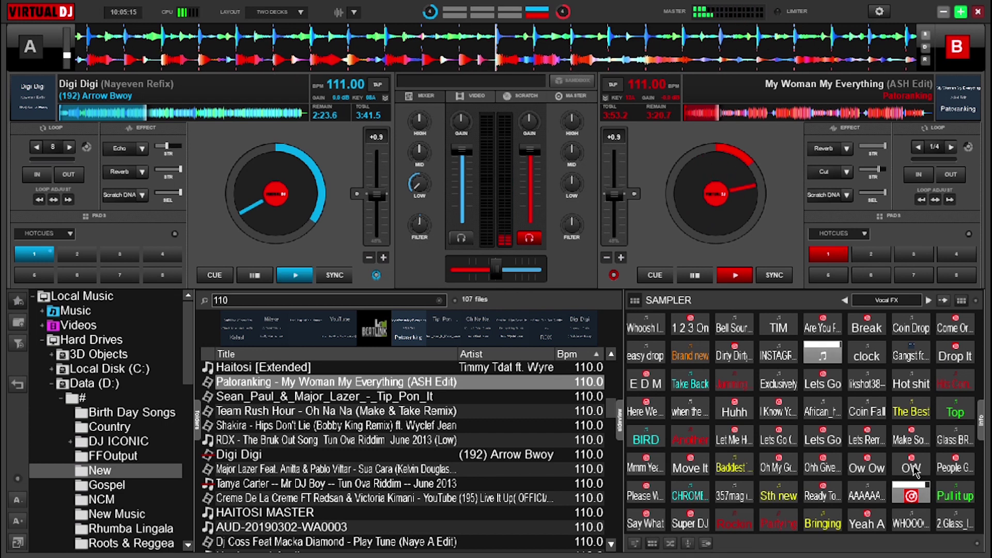
pyautogui.click(912, 468)
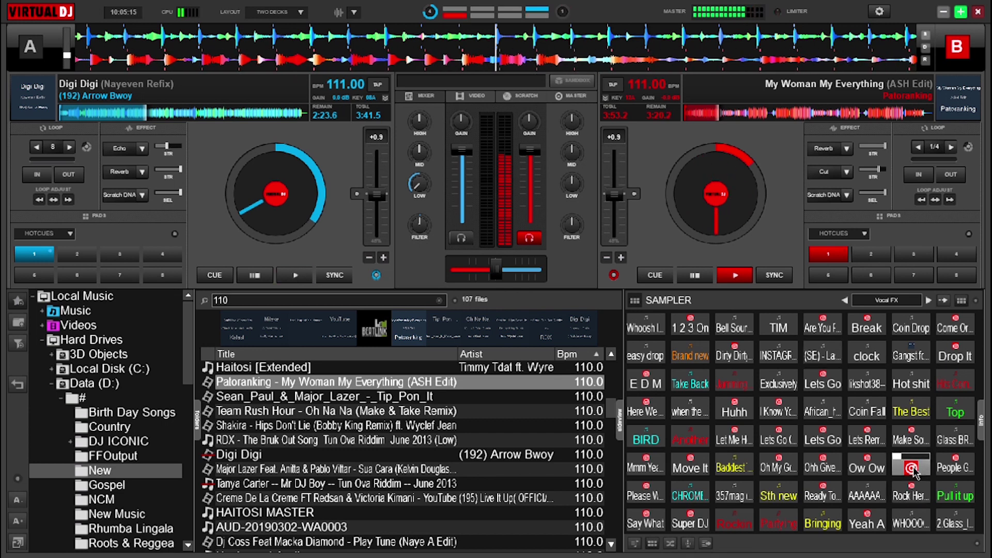
pyautogui.click(957, 469)
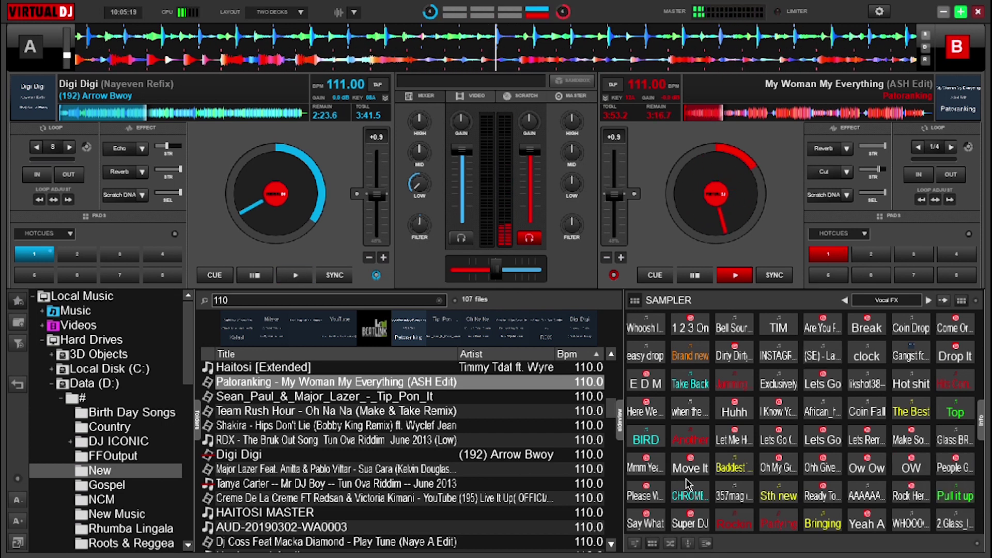
# Step: Load Shakira - Hips Don't Lie (Bobby King Remix) onto deck A and start it in the mix
pyautogui.click(274, 470)
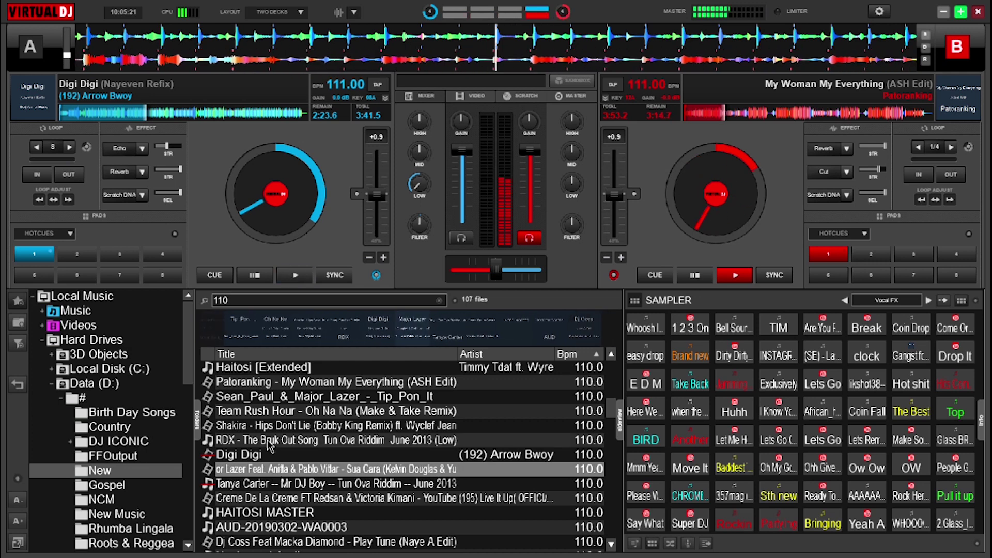
pyautogui.doubleClick(259, 426)
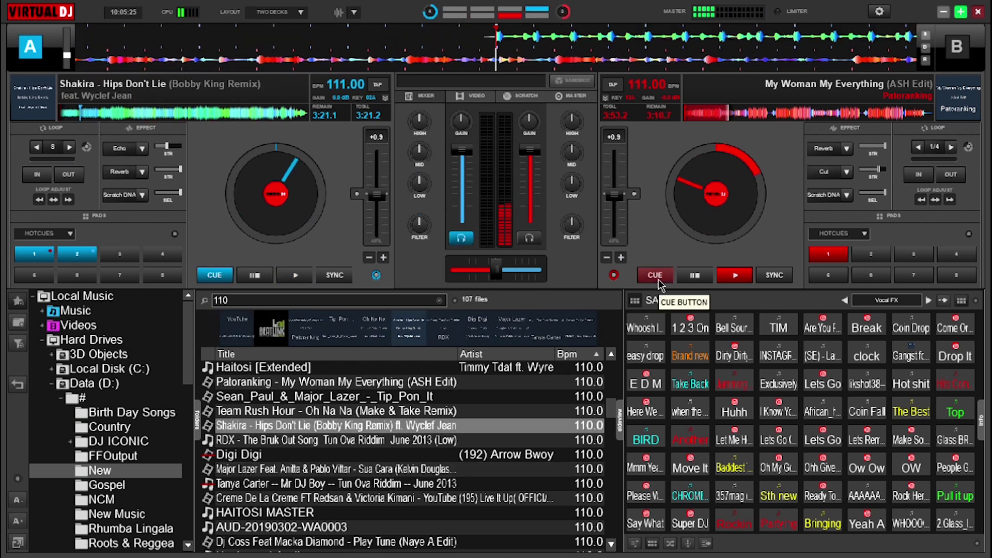
pyautogui.press('space')
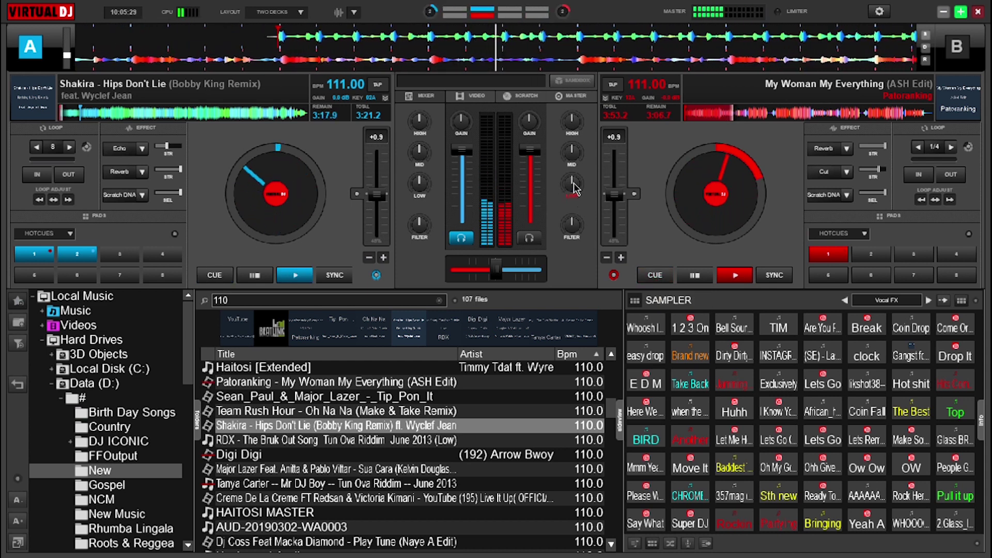
# Step: Turn down deck B's low EQ and raise its filter to fade out the Patoranking track
pyautogui.moveTo(575, 190)
pyautogui.scroll(-5, 574, 182)
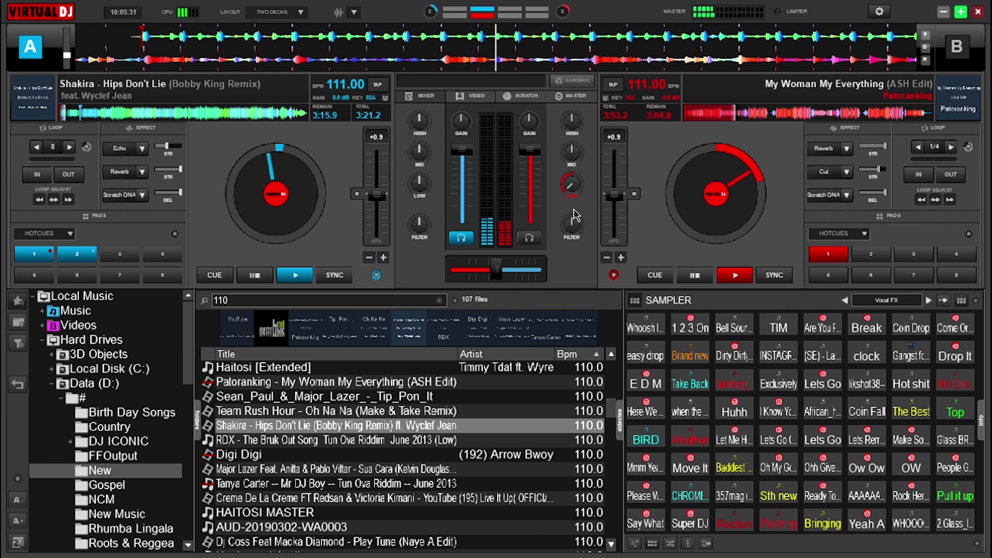
pyautogui.scroll(2, 581, 225)
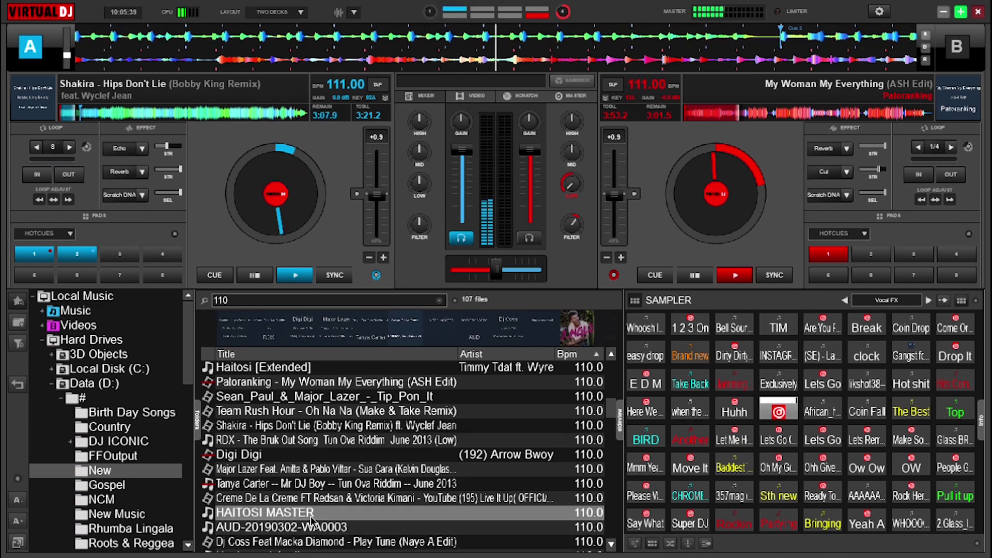
# Step: Choose Salty - Tic Toc (Naye A Edit) from the 110 BPM tracks, load it onto deck B and start it
pyautogui.scroll(-2, 311, 520)
pyautogui.click(280, 522)
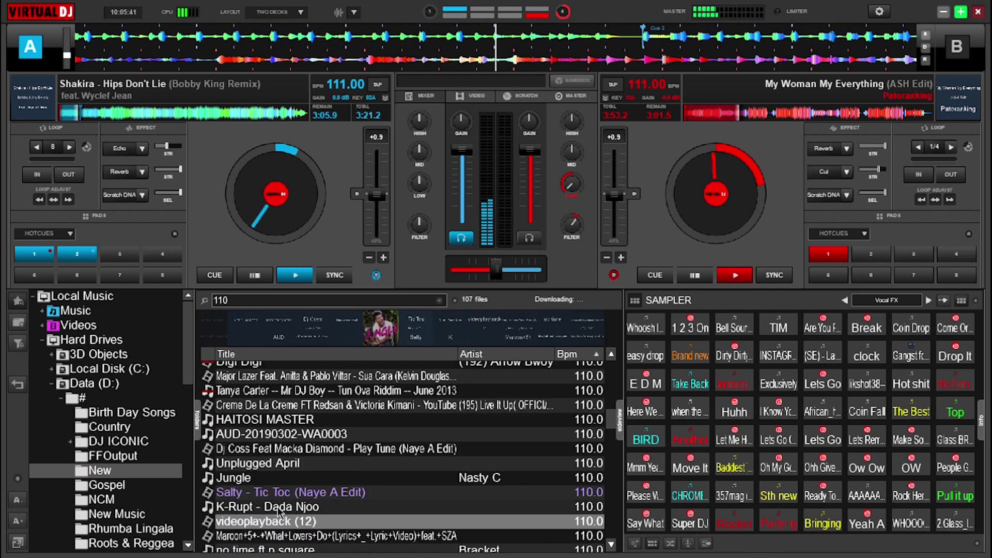
pyautogui.doubleClick(279, 493)
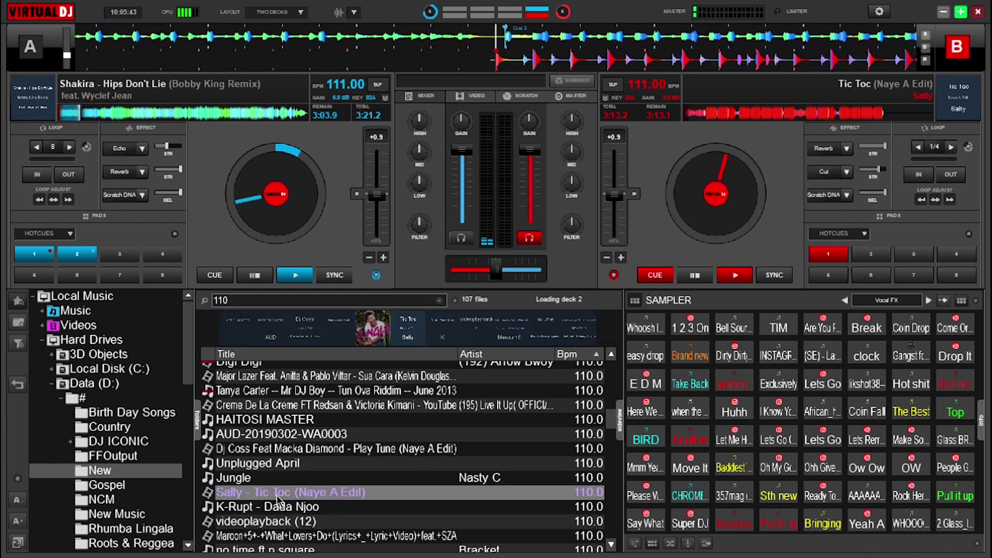
pyautogui.press('space')
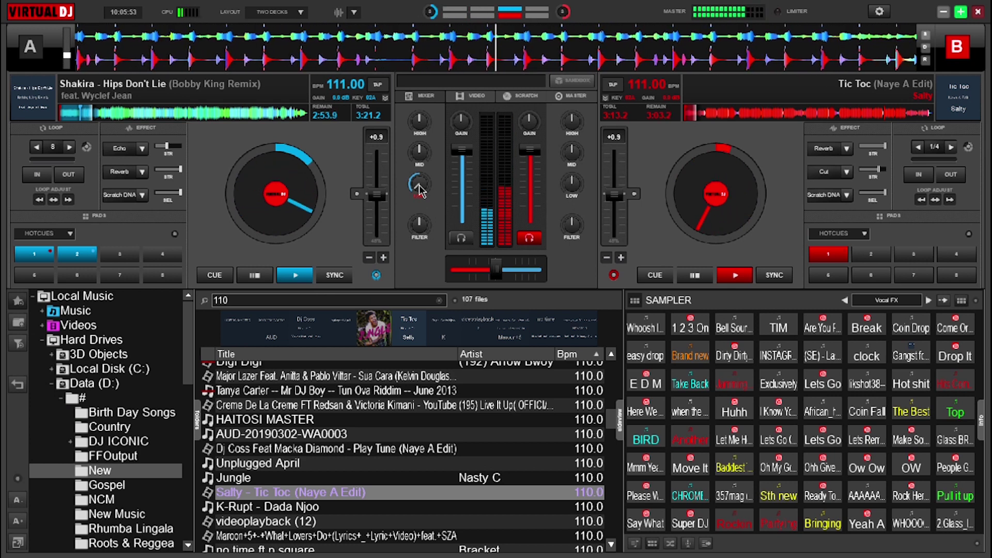
# Step: Cut deck A's low EQ and sweep its filter up to fade out the Shakira track
pyautogui.scroll(2, 420, 187)
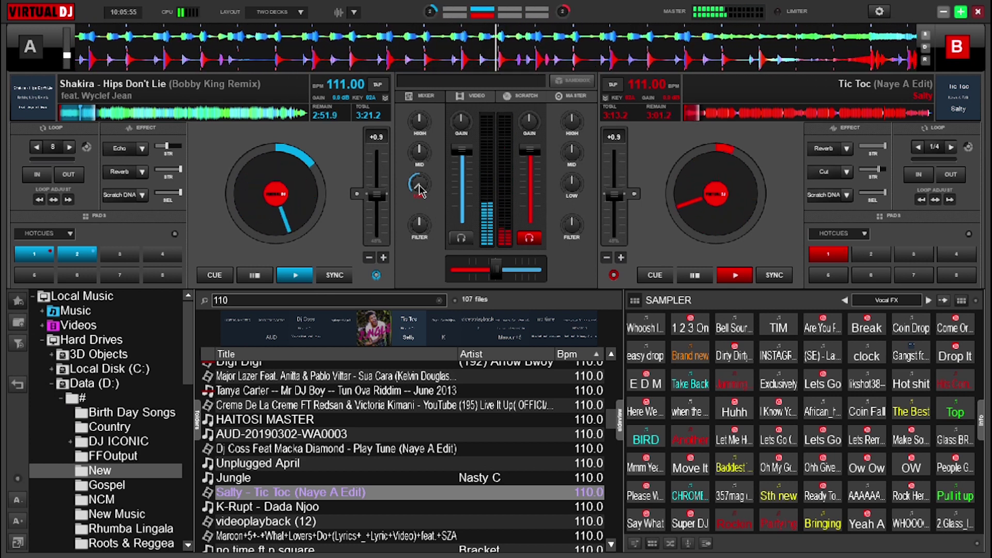
pyautogui.scroll(2, 420, 227)
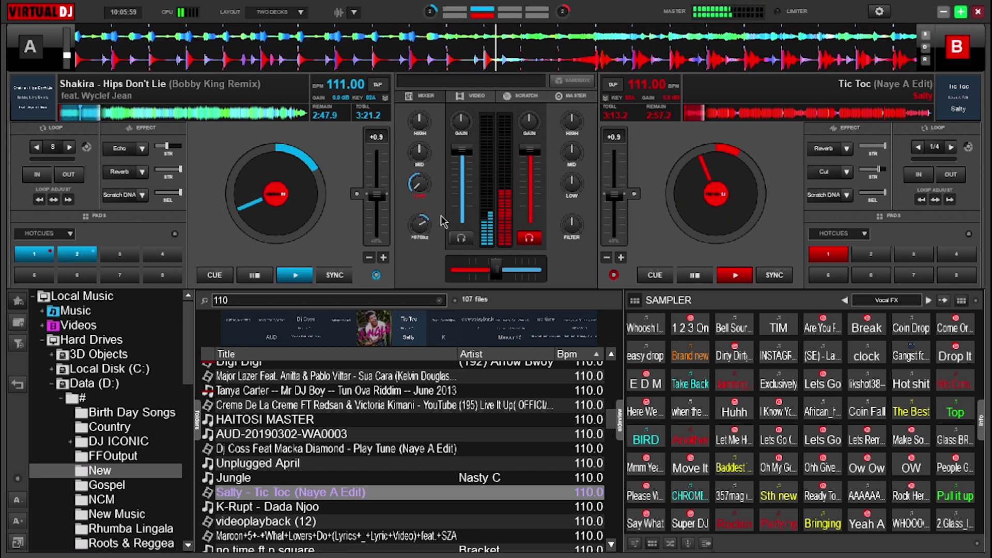
pyautogui.moveTo(441, 216); pyautogui.dragTo(765, 149)
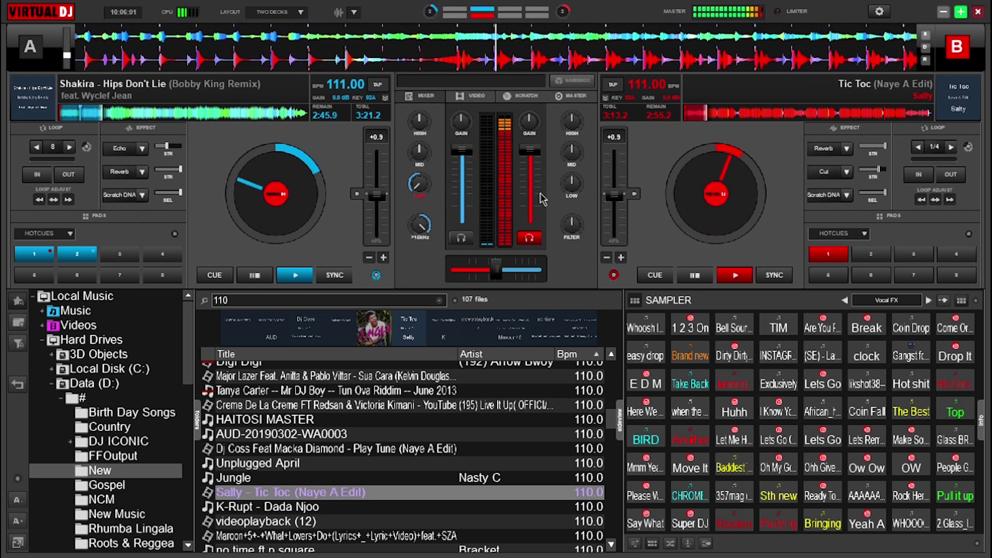
# Step: Choose HAITOSI INSTRUMENTAL from the 110 BPM tracks and bring it into the mix on deck A
pyautogui.click(315, 478)
pyautogui.scroll(-2, 317, 481)
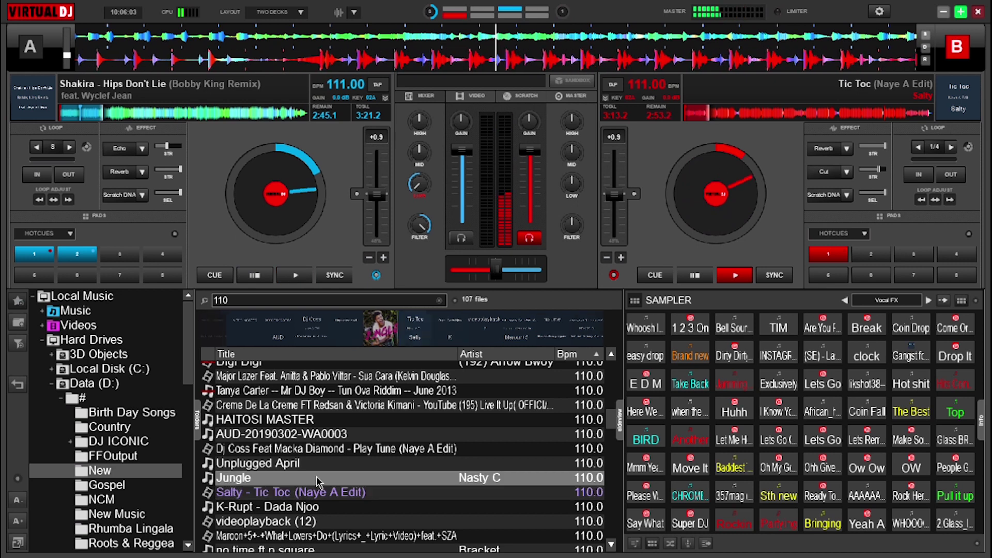
pyautogui.scroll(-4, 318, 482)
pyautogui.click(262, 493)
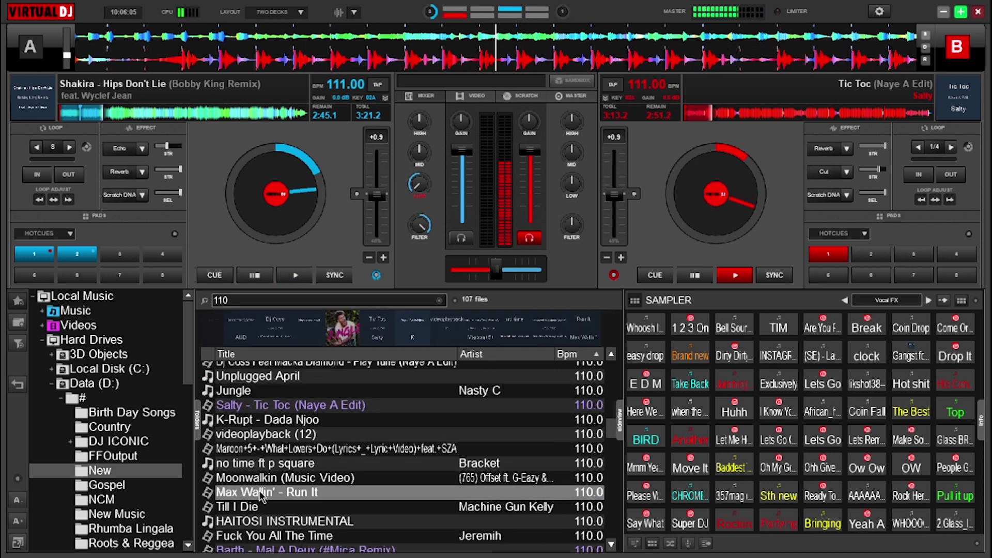
pyautogui.scroll(-2, 262, 496)
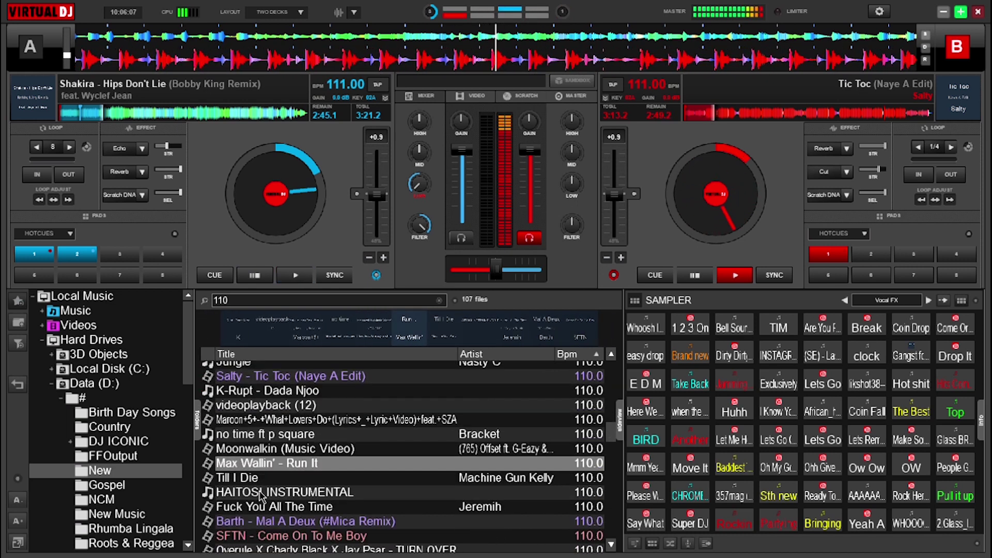
pyautogui.moveTo(253, 494); pyautogui.dragTo(179, 254)
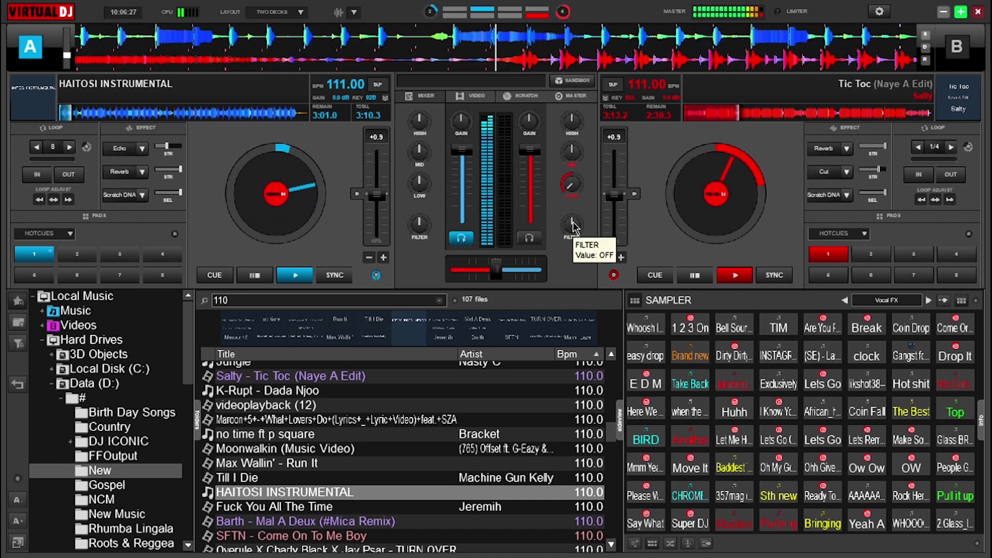
# Step: Trigger the "BIRD", "Another", "TIM" and "(SE) - La..." samples over the instrumental on deck A
pyautogui.click(660, 439)
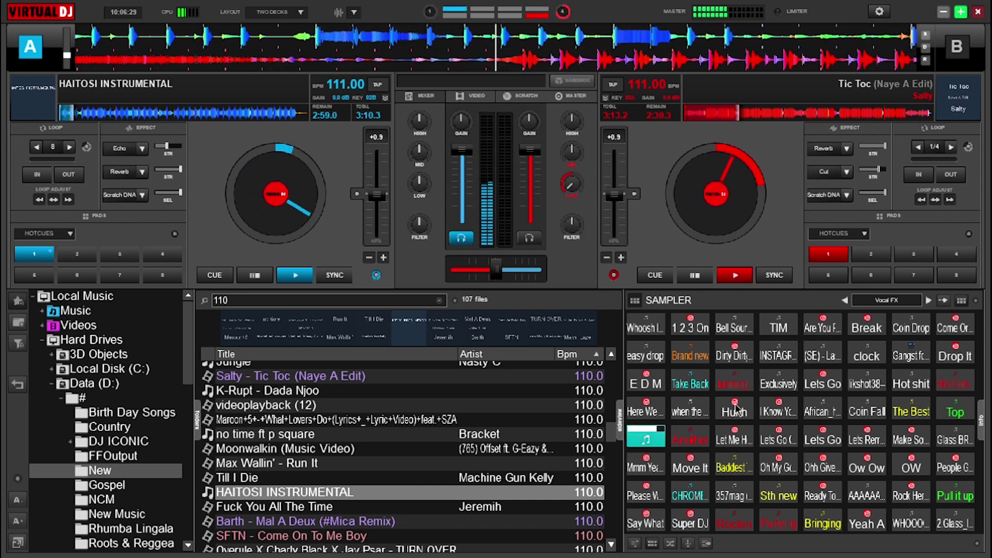
pyautogui.click(696, 437)
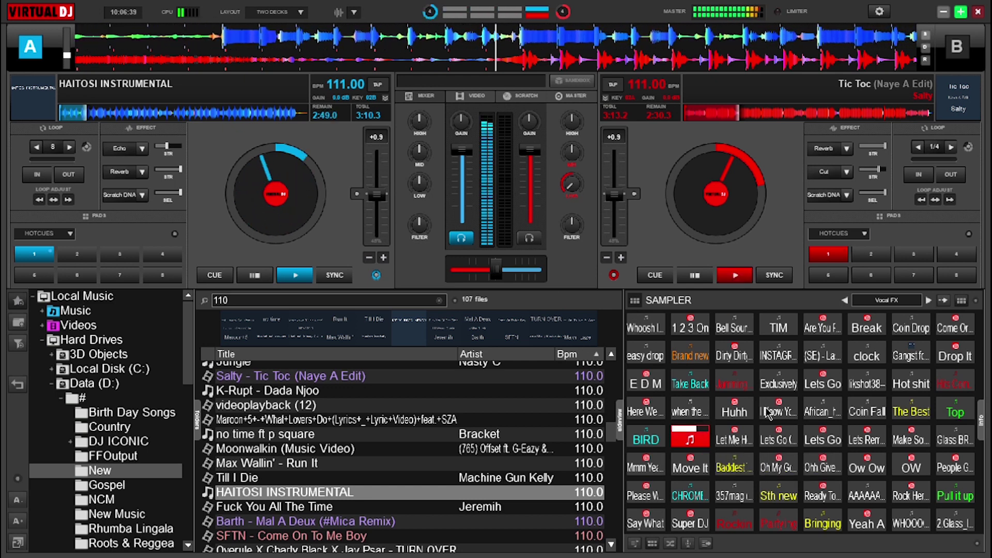
pyautogui.click(779, 330)
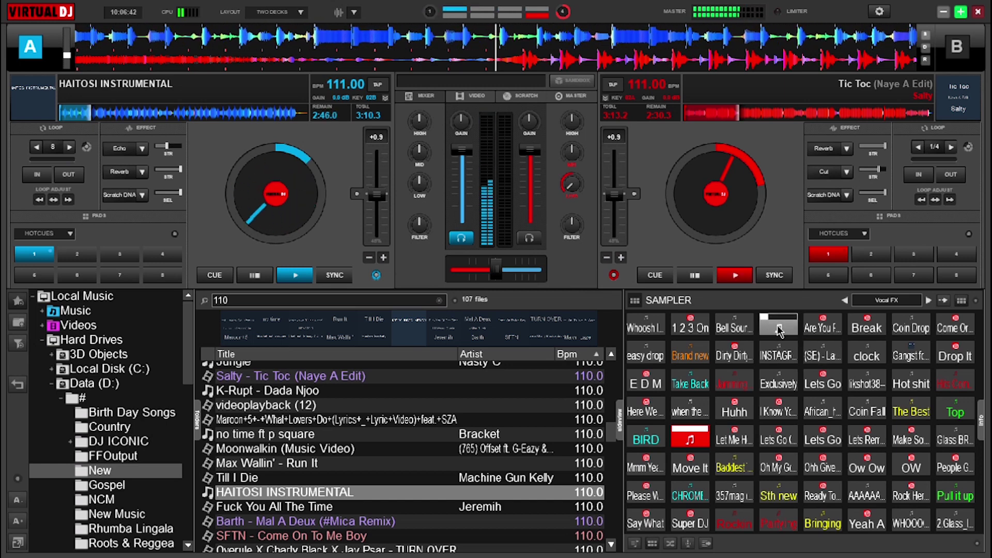
pyautogui.click(822, 353)
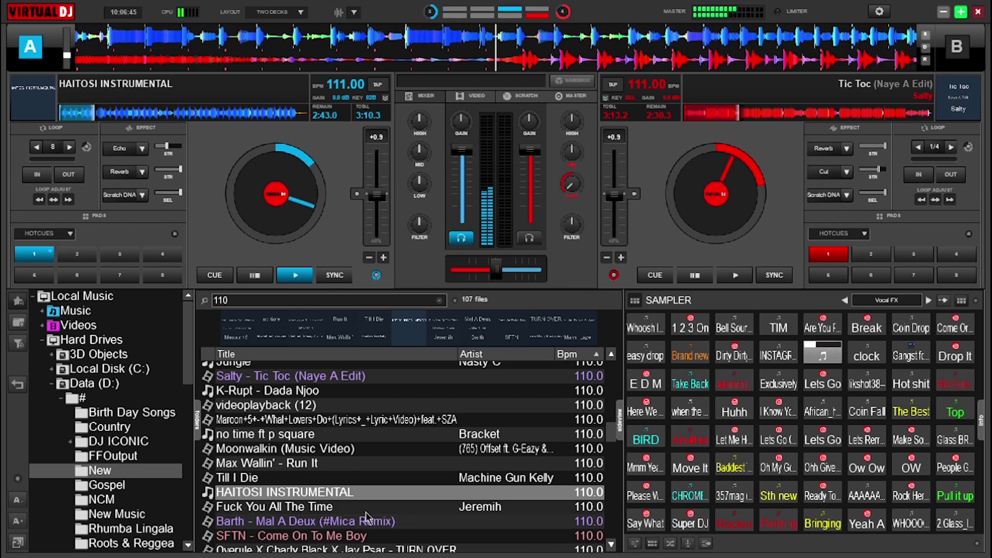
# Step: Load Barth - Mal A Deux (#Mica Remix) onto deck B and start it in the mix
pyautogui.click(335, 523)
pyautogui.moveTo(334, 523); pyautogui.dragTo(655, 239)
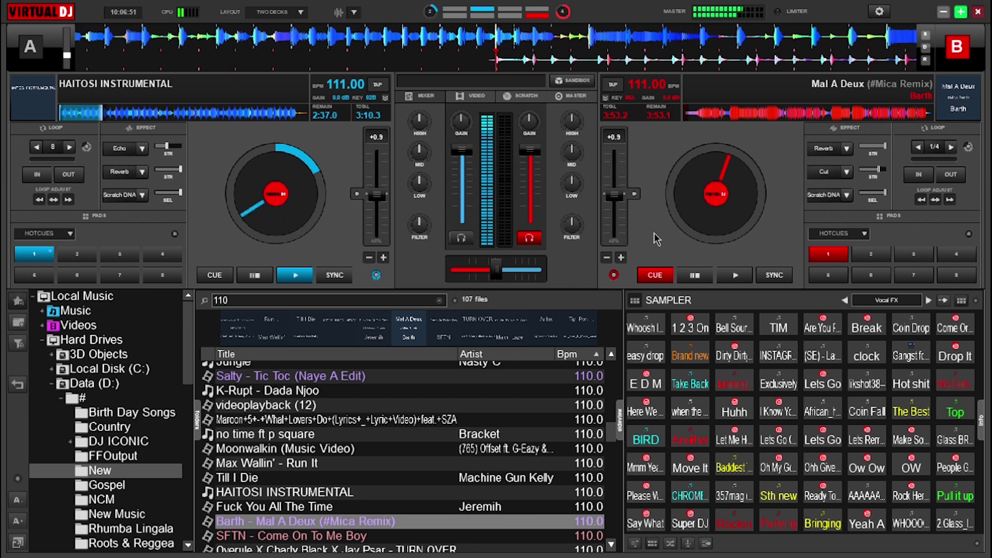
pyautogui.click(736, 275)
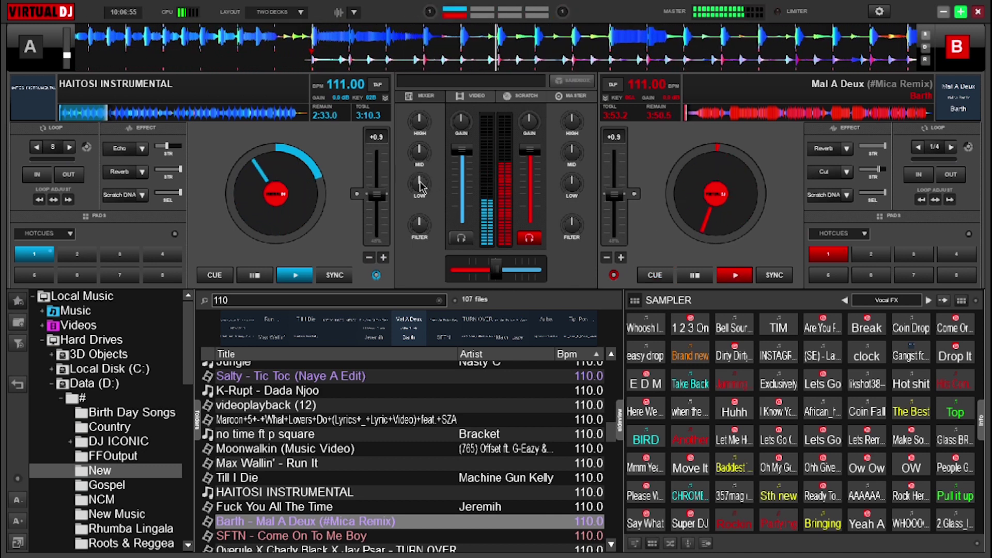
# Step: Cut deck A's low and mid EQ to take the instrumental out, and trigger the "BIRD" sample
pyautogui.moveTo(423, 184)
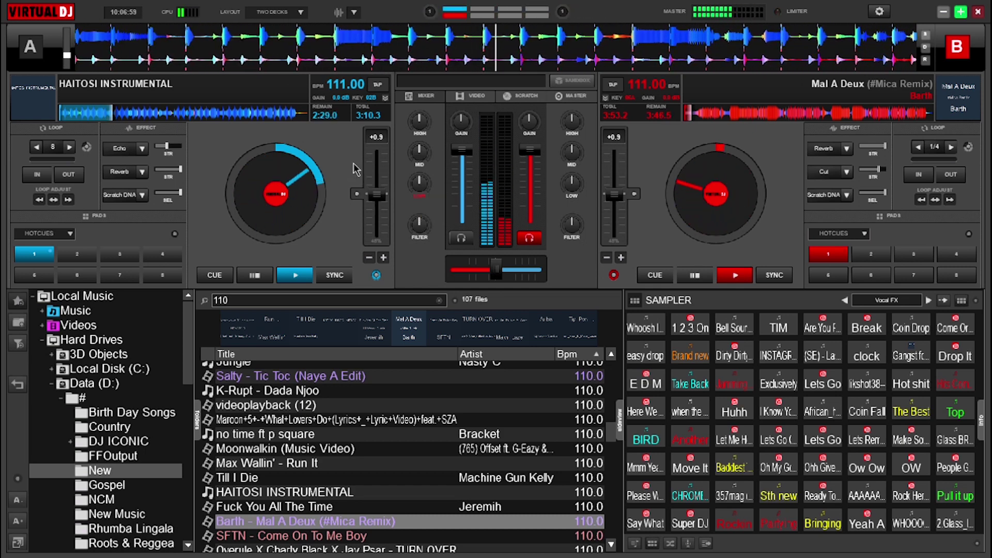
pyautogui.press('l')
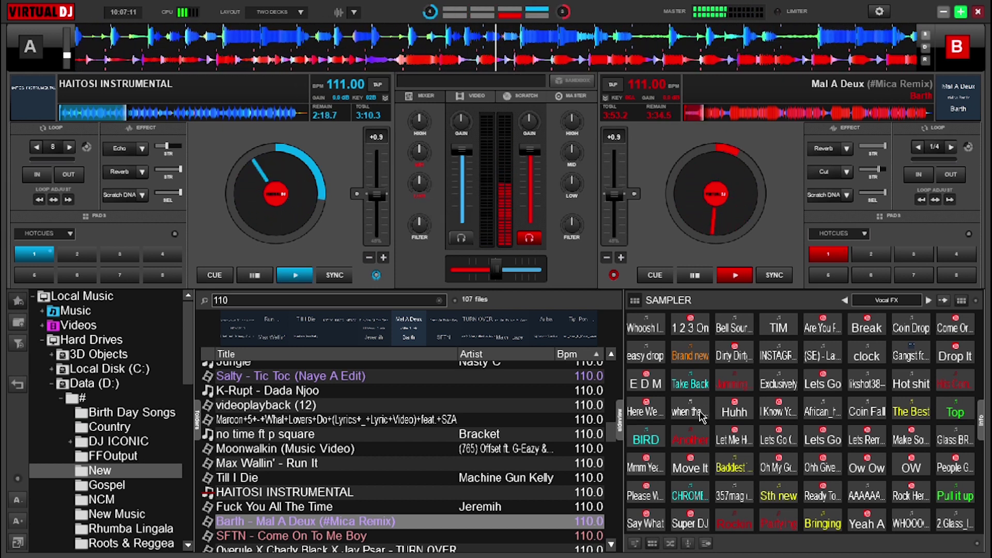
pyautogui.press('space')
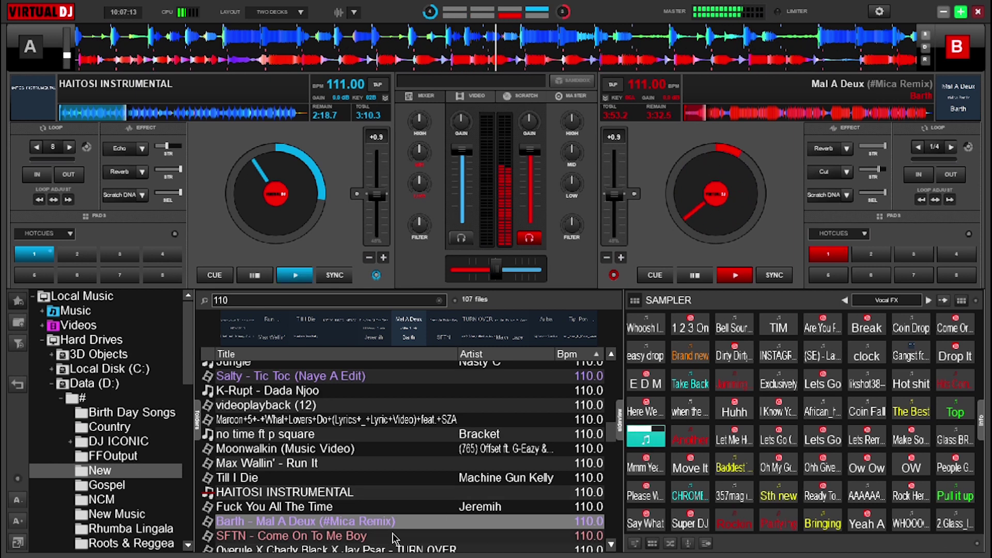
# Step: Audition SFTN - Come On To Me Boy, Major Lazer's Come On To Me ft. Sean Paul and Dj Knox x Canibal - Ariba on deck A
pyautogui.click(384, 541)
pyautogui.scroll(-2, 384, 541)
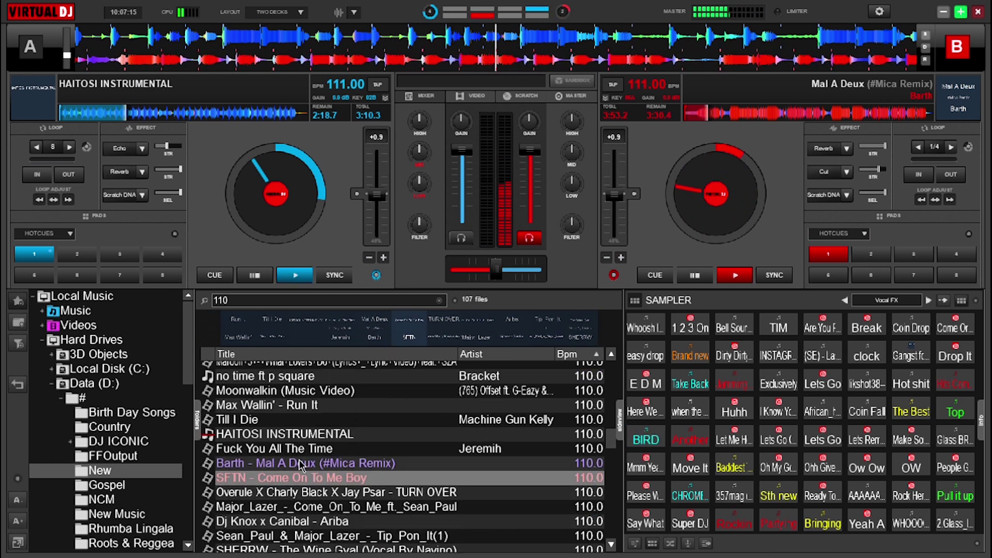
pyautogui.doubleClick(275, 485)
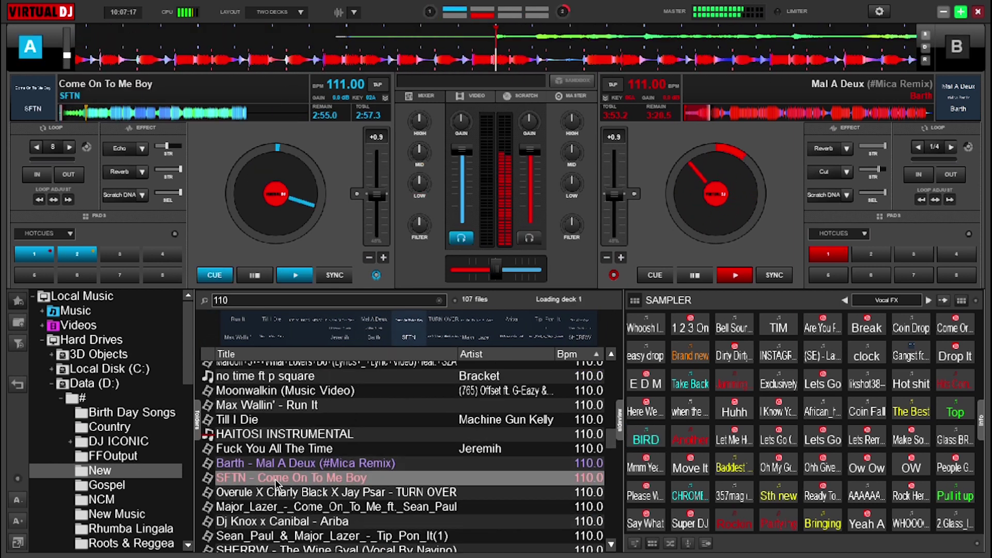
pyautogui.press('space')
pyautogui.doubleClick(269, 508)
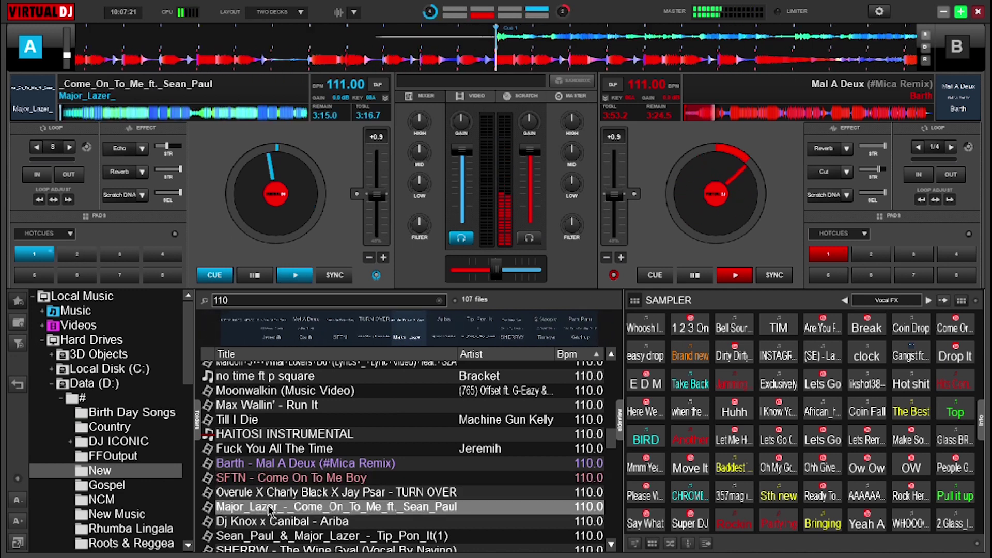
pyautogui.press('space')
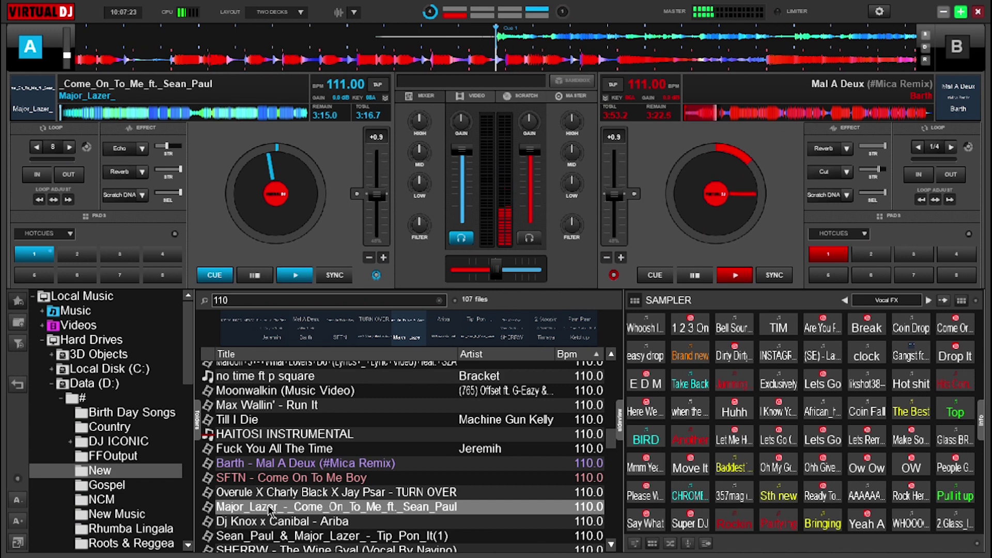
pyautogui.doubleClick(254, 523)
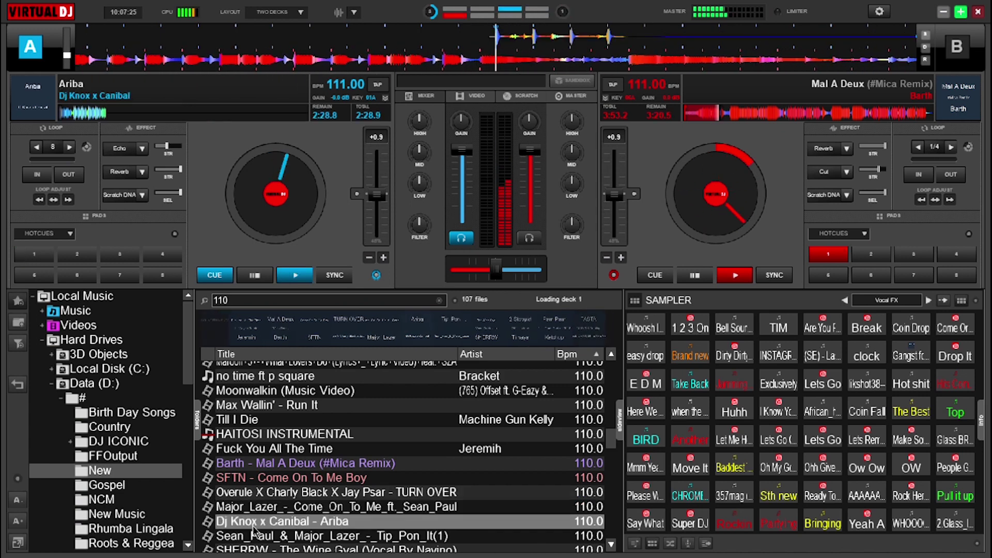
# Step: Start Sean Paul & Major Lazer's Tip Pon It(1) on deck A and turn down deck B's low EQ
pyautogui.doubleClick(244, 537)
pyautogui.press('space')
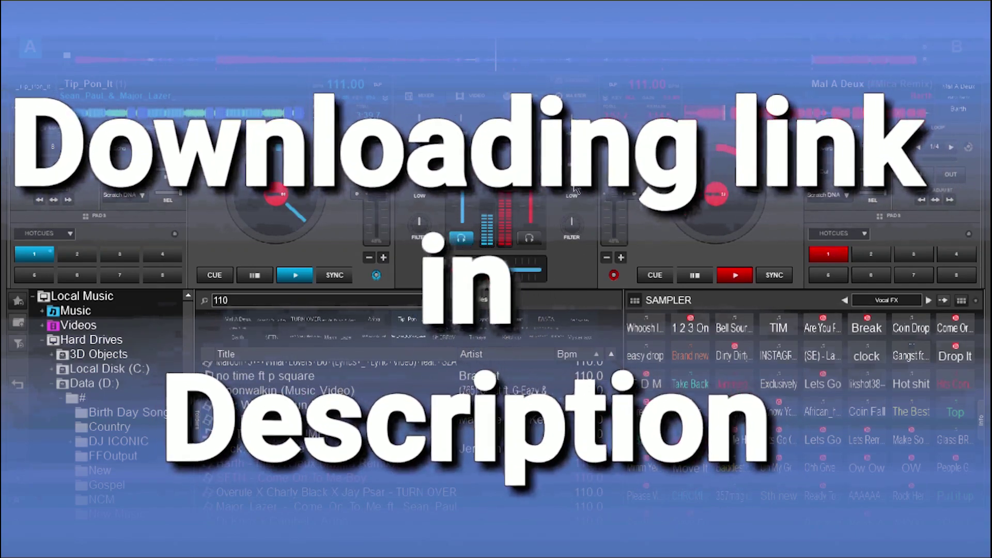
pyautogui.moveTo(574, 187); pyautogui.dragTo(786, 387)
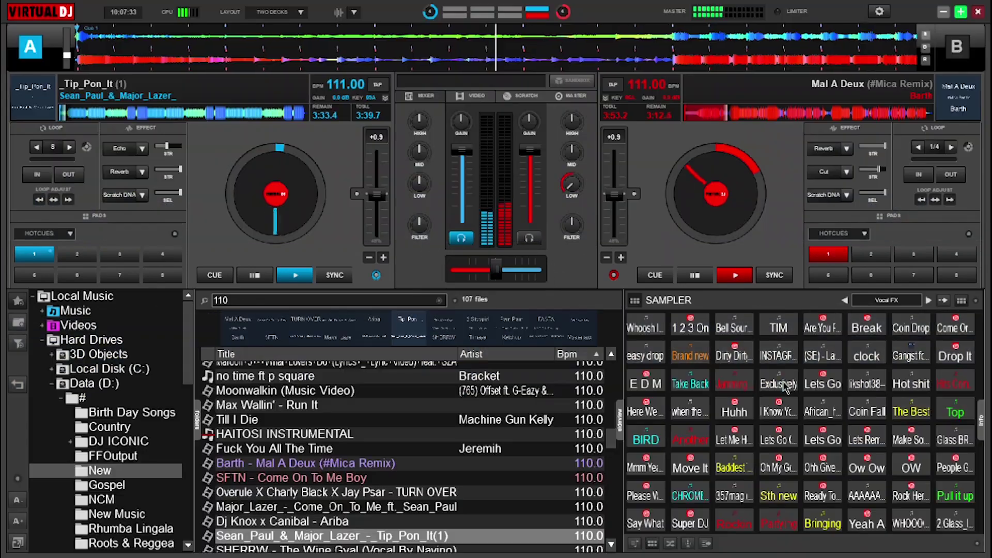